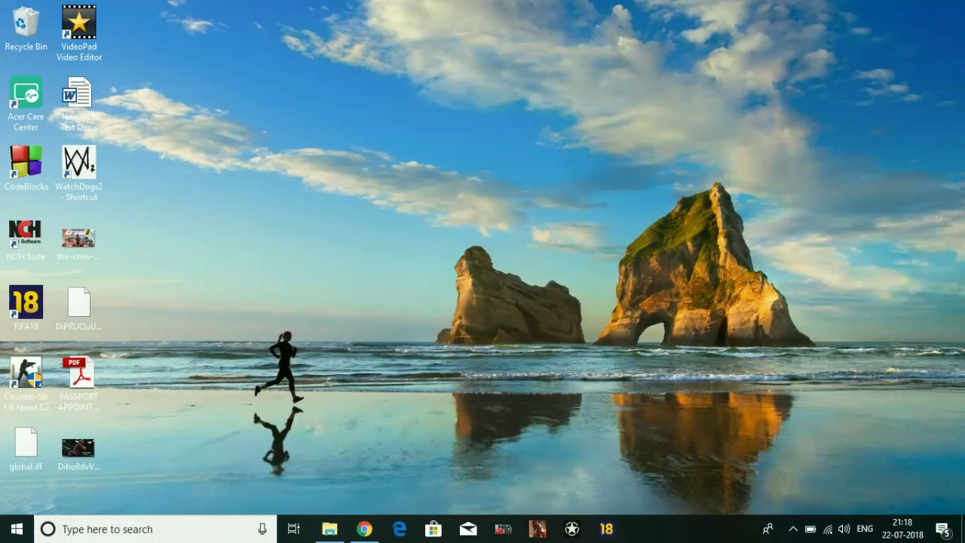
Scroll the YouTube video's comments, highlight two of them, then minimize Chrome
left_click(365, 529)
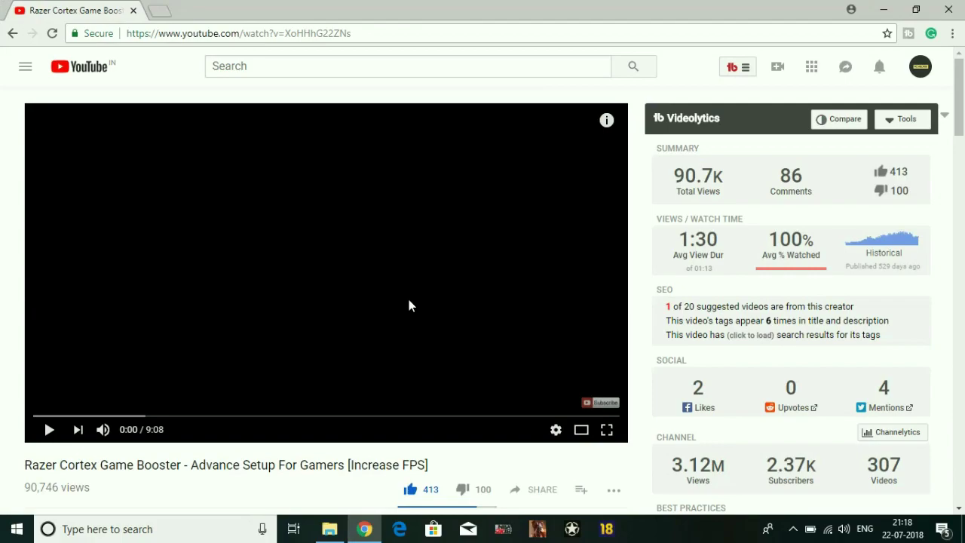
scroll(409, 302, "down", 4)
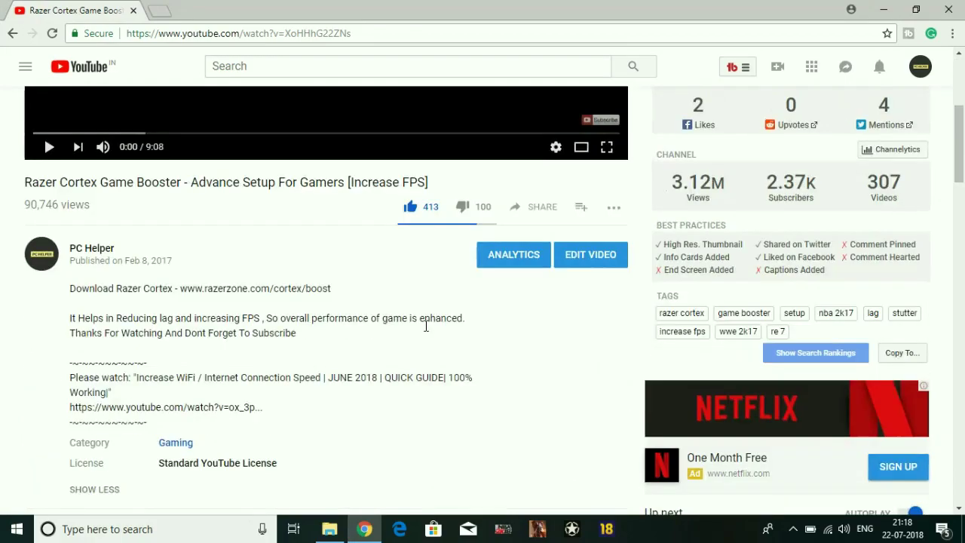
scroll(426, 328, "down", 5)
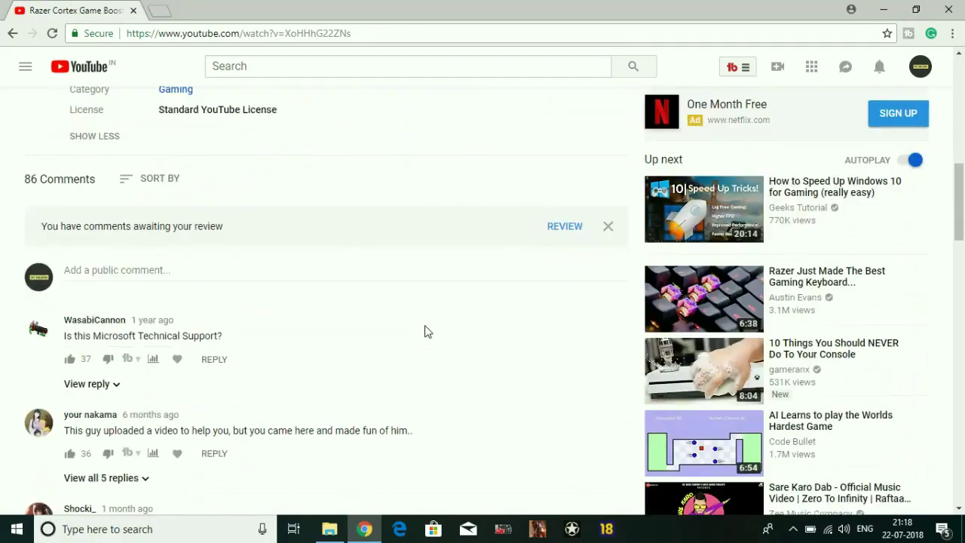
scroll(426, 332, "down", 10)
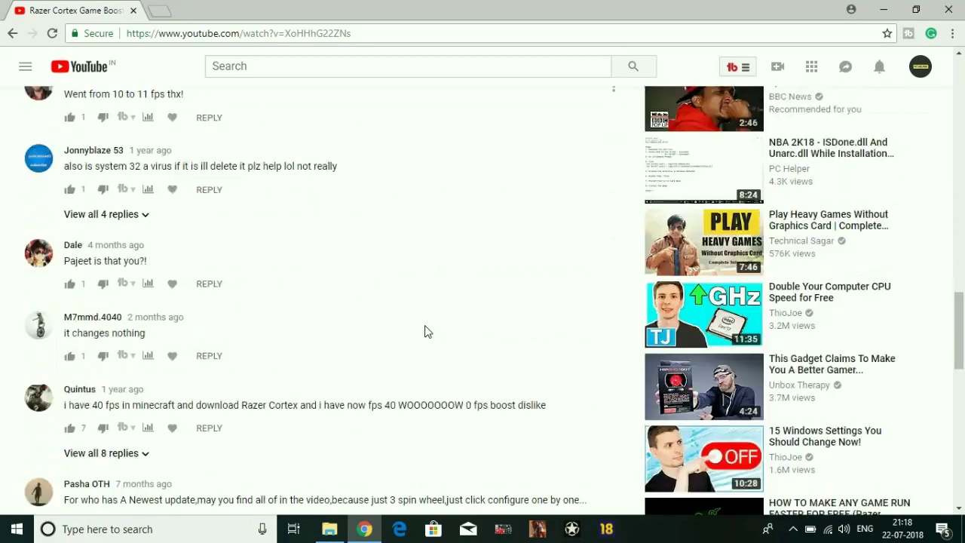
scroll(426, 332, "up", 2)
scroll(256, 294, "down", 4)
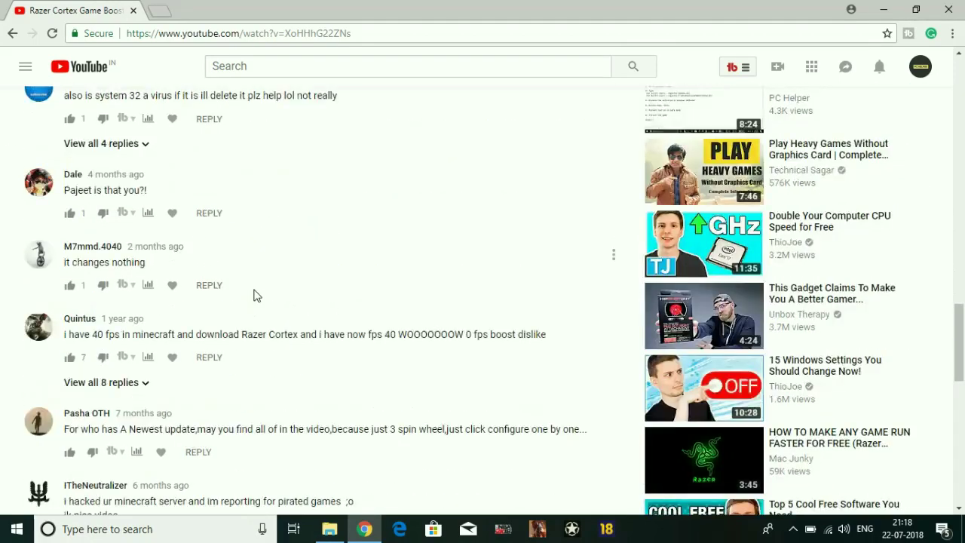
scroll(102, 320, "down", 2)
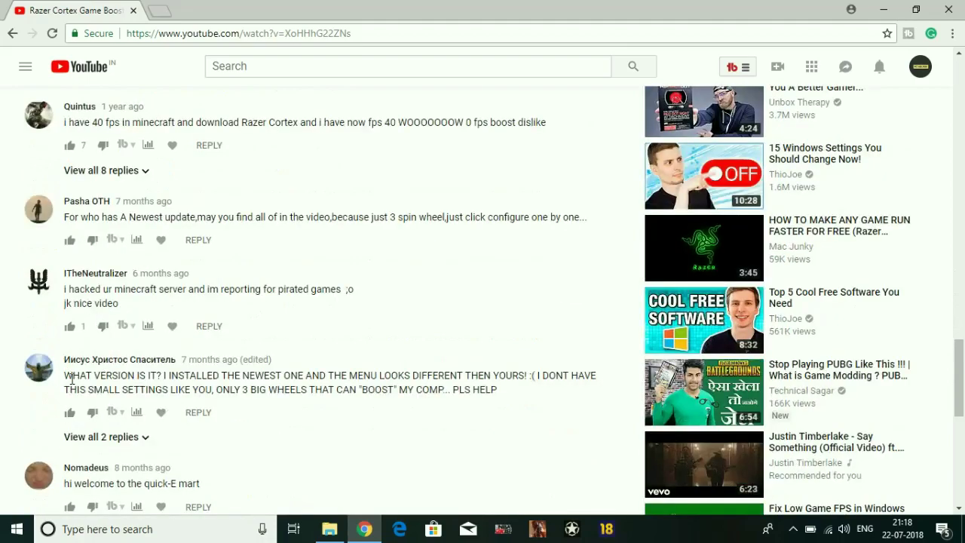
left_click_drag(67, 381, 392, 405)
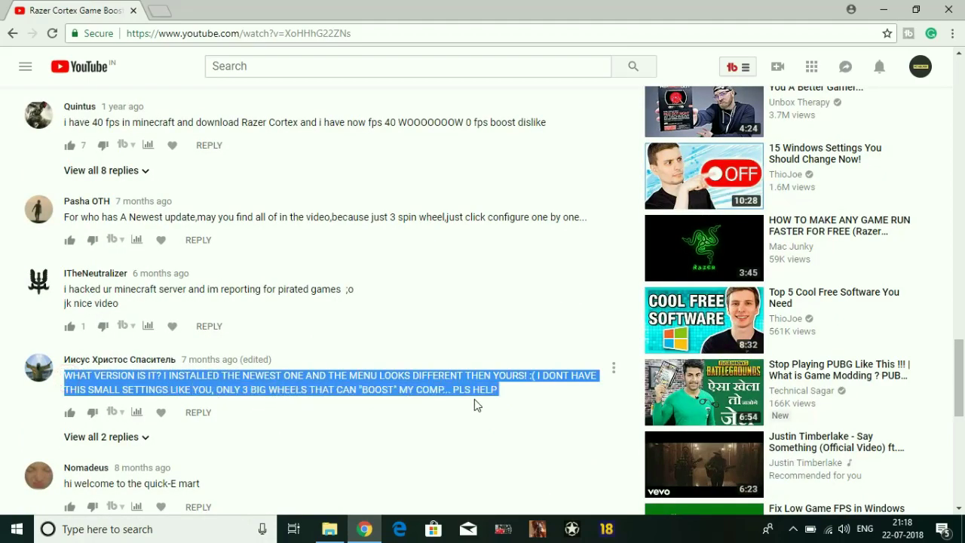
left_click_drag(66, 217, 509, 312)
left_click(508, 311)
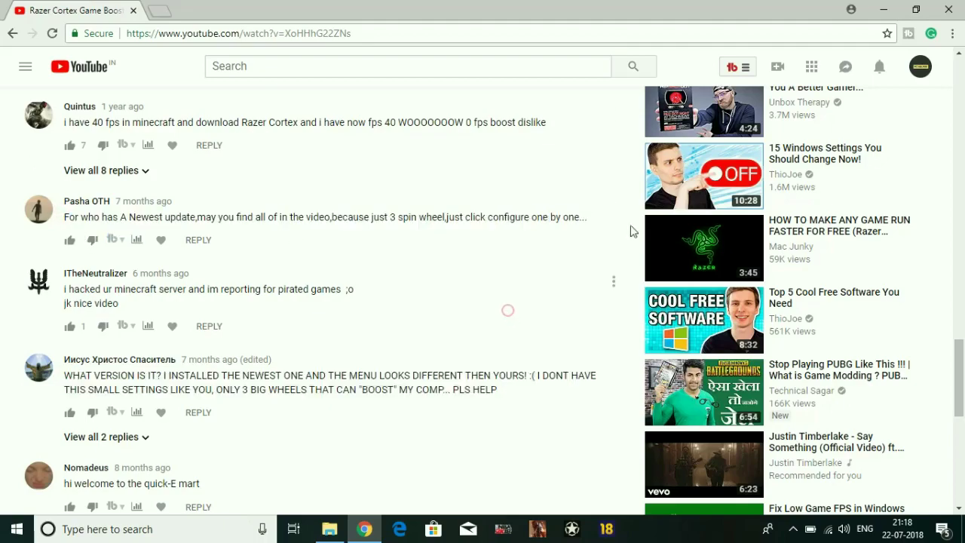
left_click(886, 9)
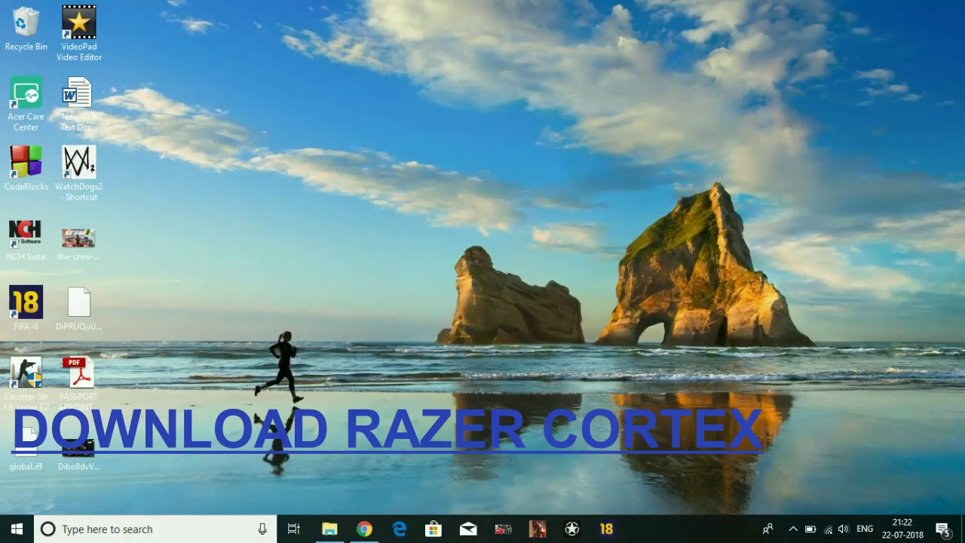
Rerun the Razer Cortex download search and open the Razer Cortex: Game Booster result in a new tab
left_click(364, 528)
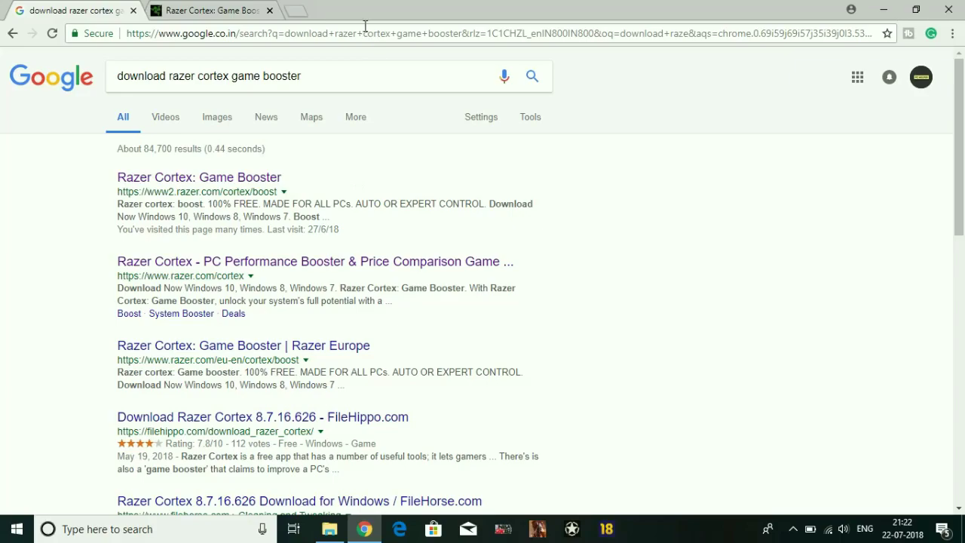
left_click(318, 69)
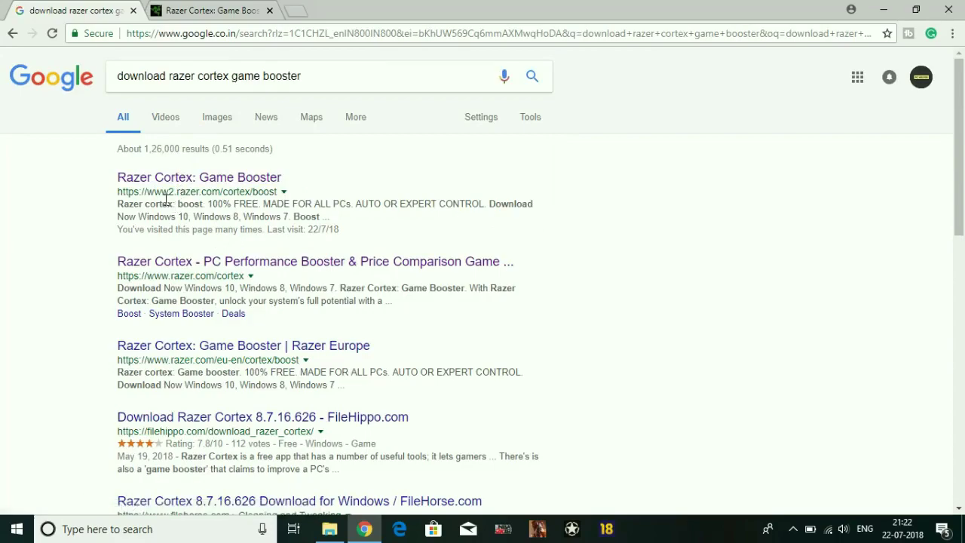
right_click(223, 183)
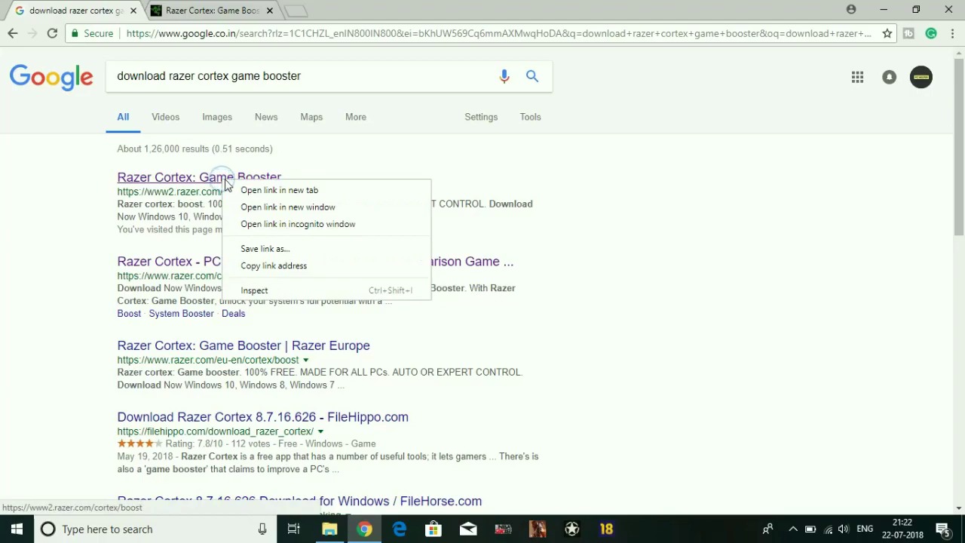
left_click(243, 190)
On the Razer Cortex page, close the extra loading tab and cancel the RazerCortexInstaller.exe download
left_click(234, 10)
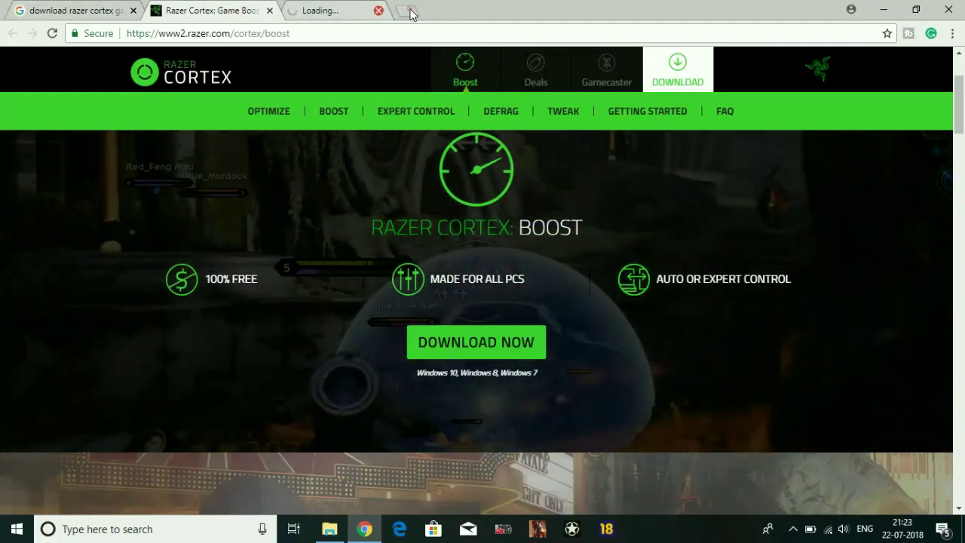
left_click(378, 11)
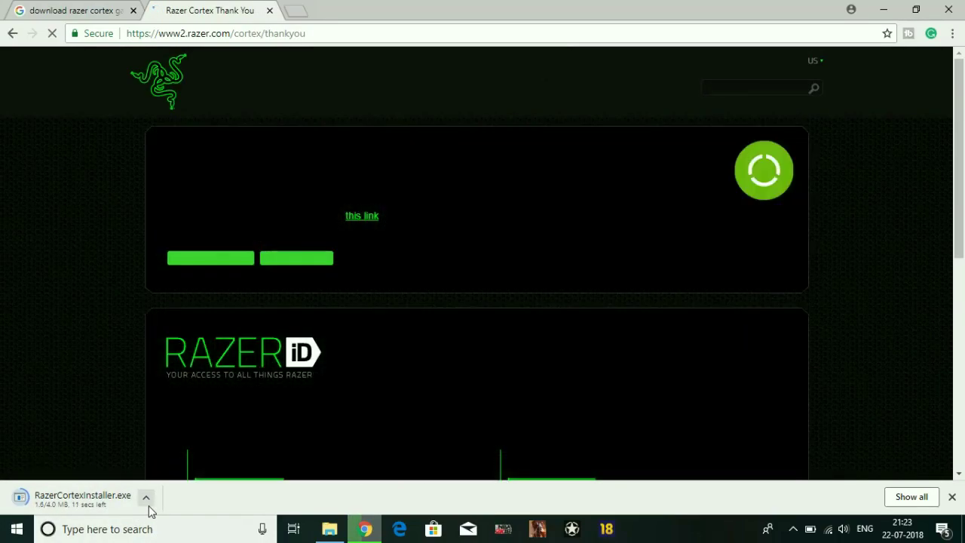
left_click(147, 500)
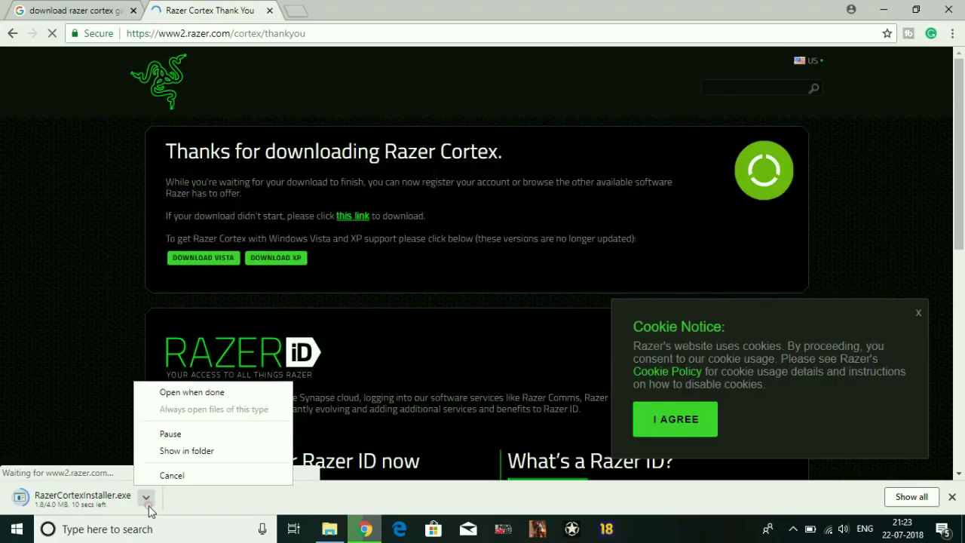
left_click(174, 476)
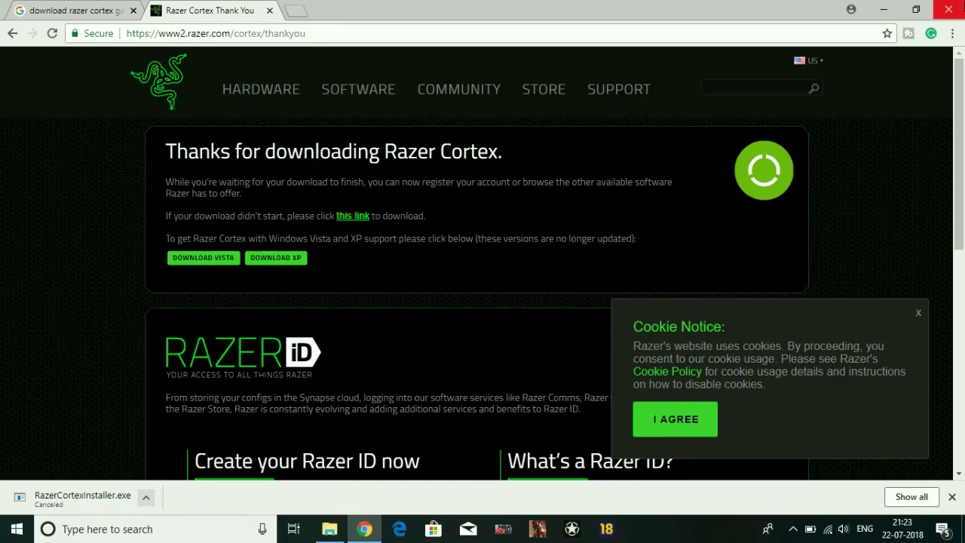
Close Chrome and launch Razer Cortex from the Razer folder in the Start menu
left_click(947, 10)
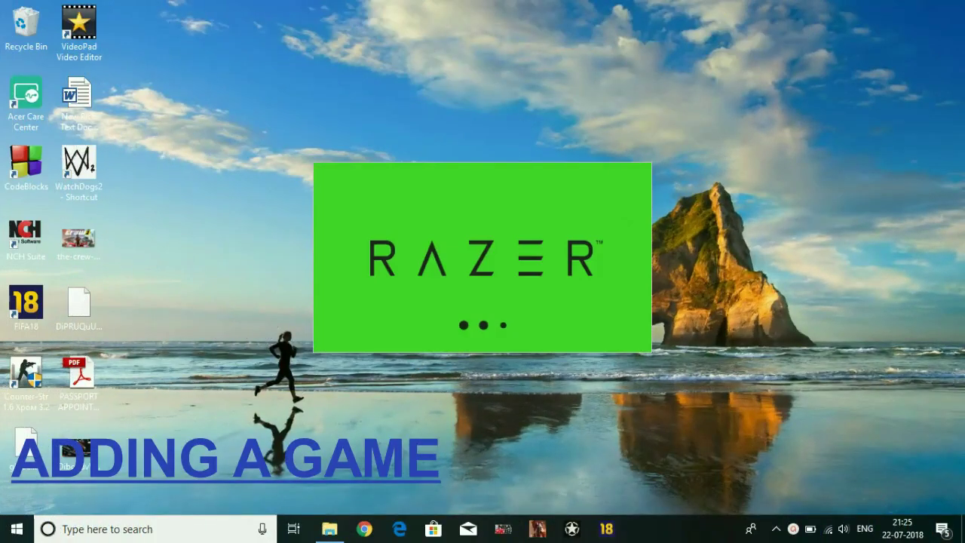
left_click(17, 528)
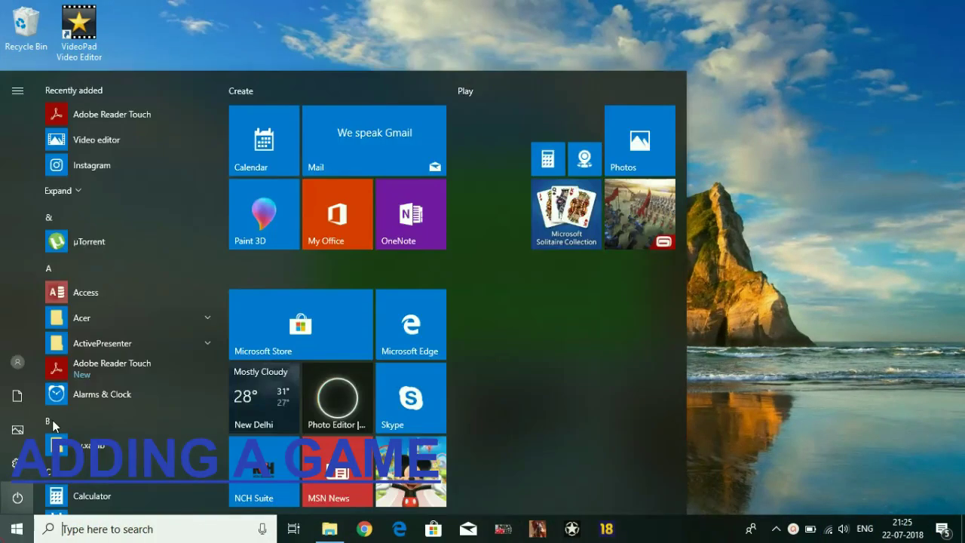
scroll(81, 364, "down", 5)
scroll(80, 364, "down", 10)
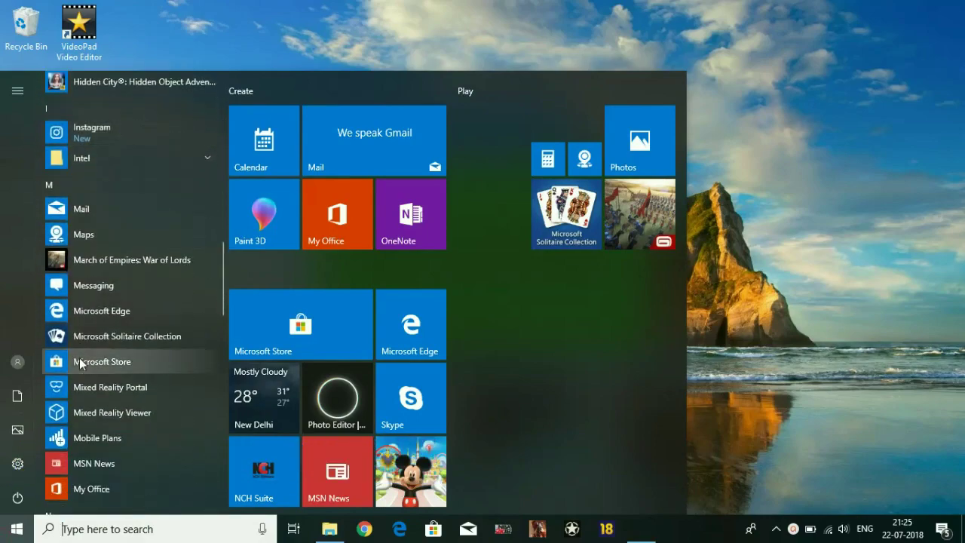
scroll(79, 365, "down", 5)
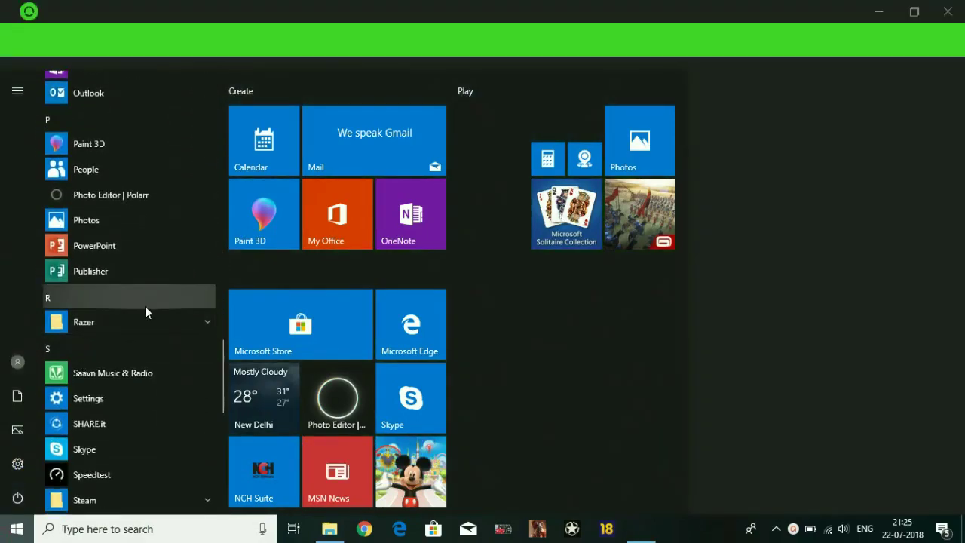
left_click(131, 322)
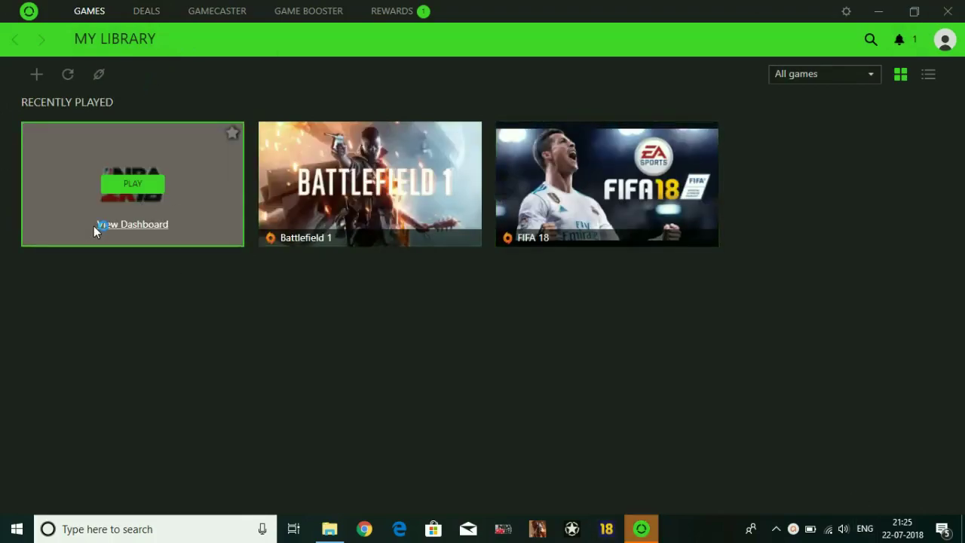
Add CoD_SP.exe from D:\Games\Call of Duty WWII to the library as Call of Duty: WWII SP
left_click(95, 225)
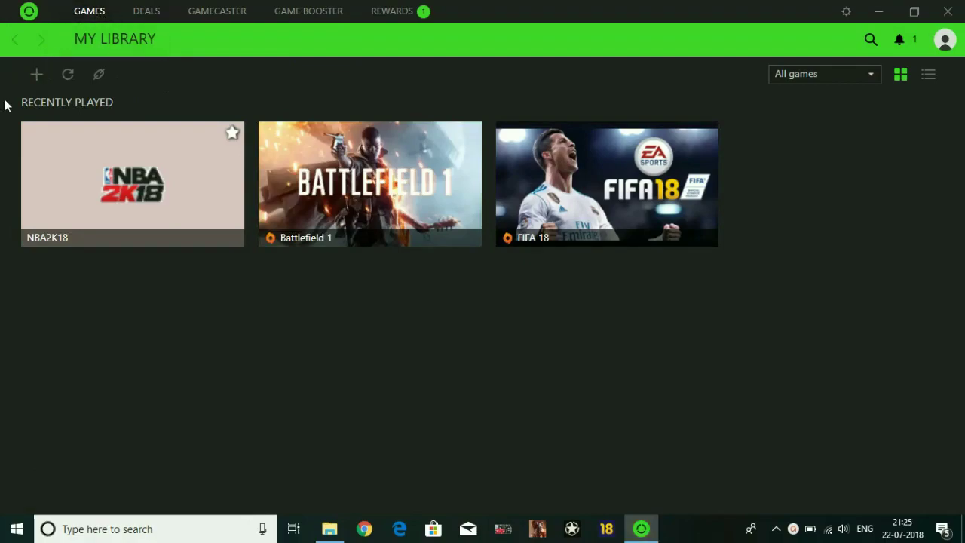
left_click(36, 75)
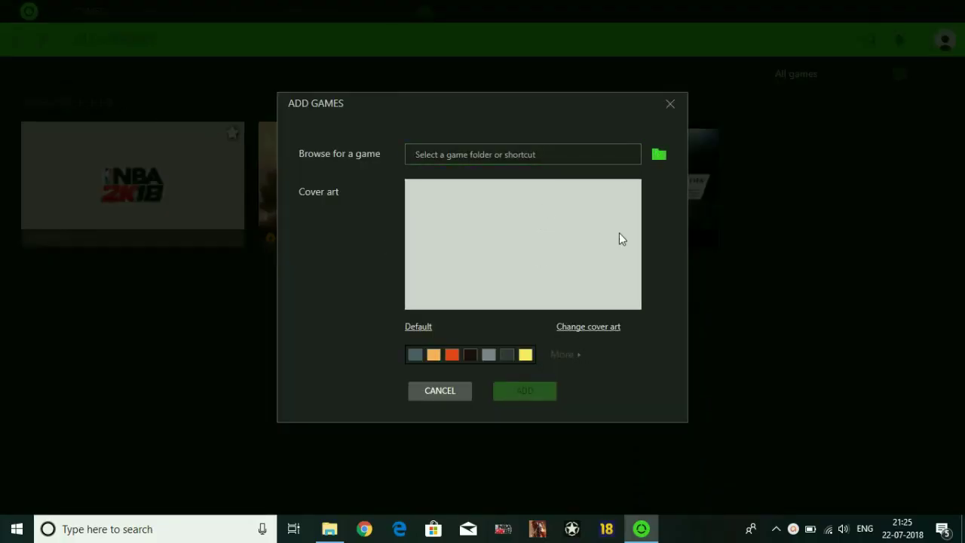
left_click(660, 156)
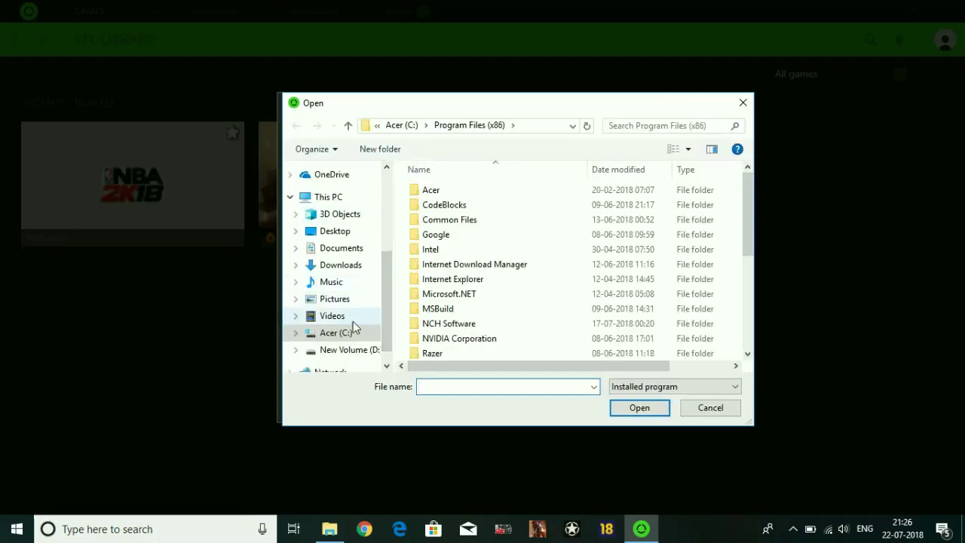
left_click(355, 351)
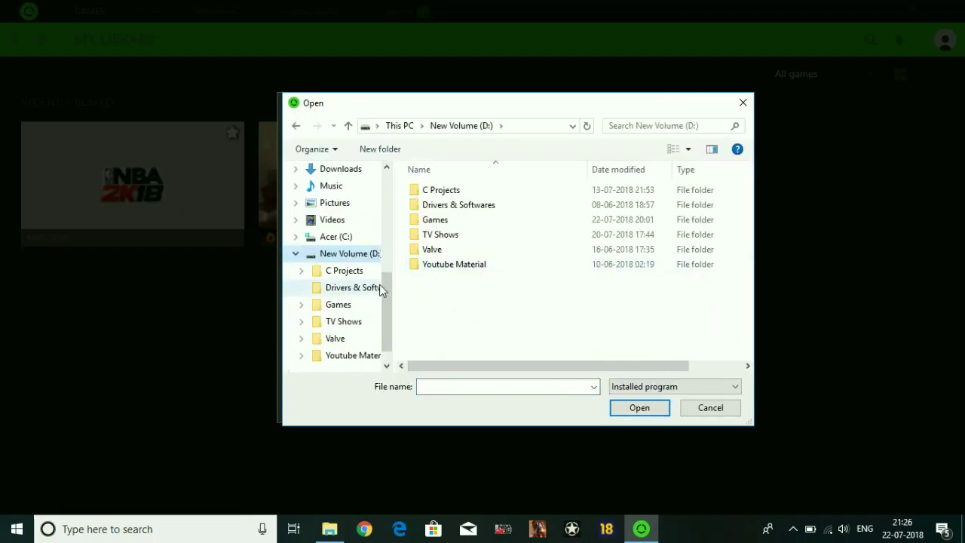
double_click(435, 219)
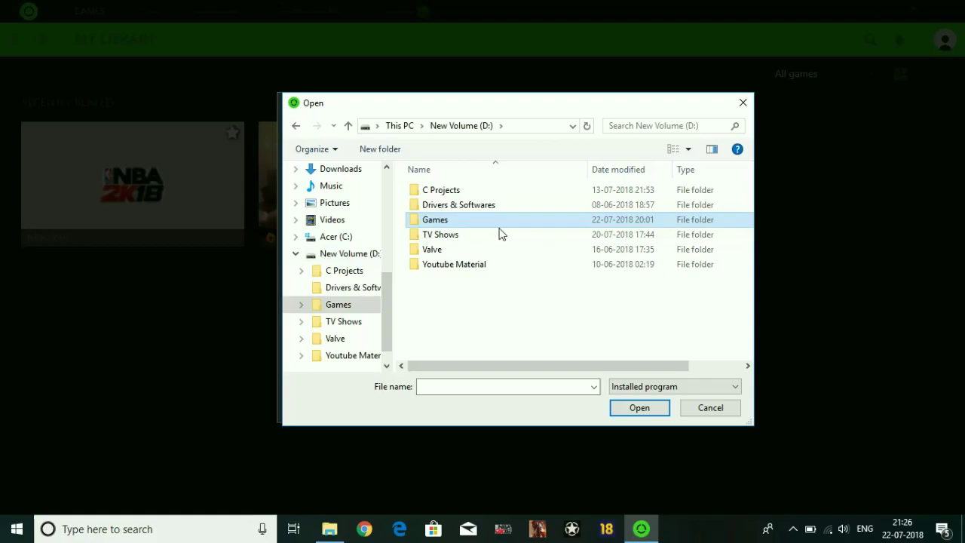
left_click(445, 209)
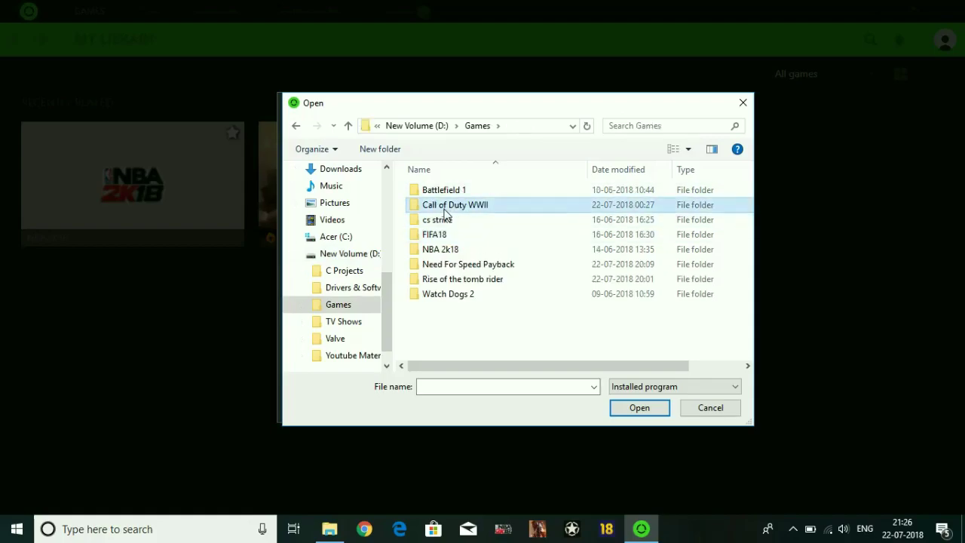
double_click(456, 206)
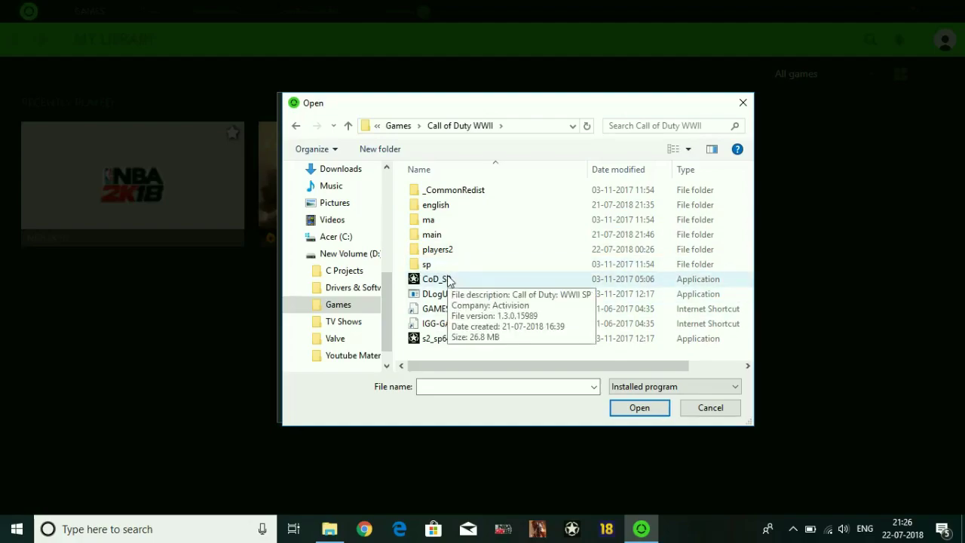
double_click(447, 278)
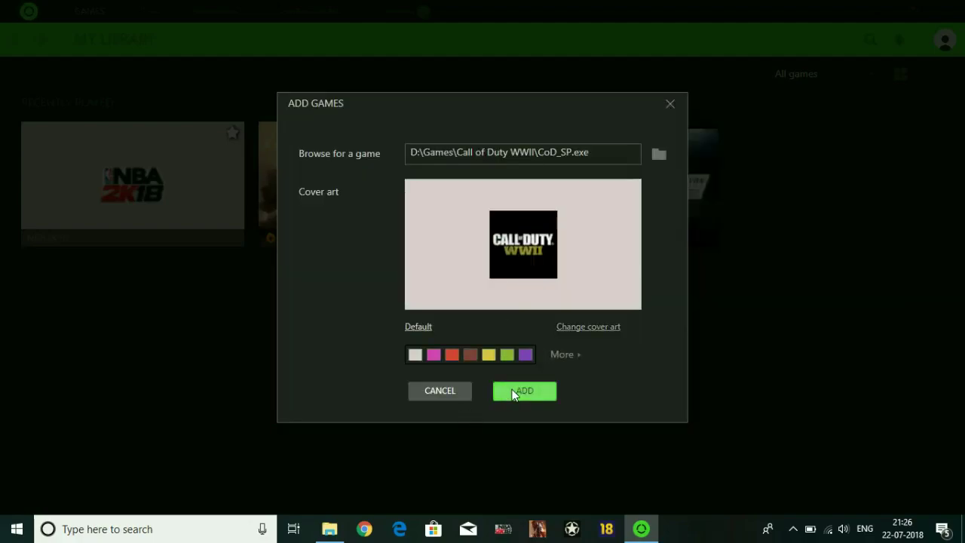
left_click(532, 395)
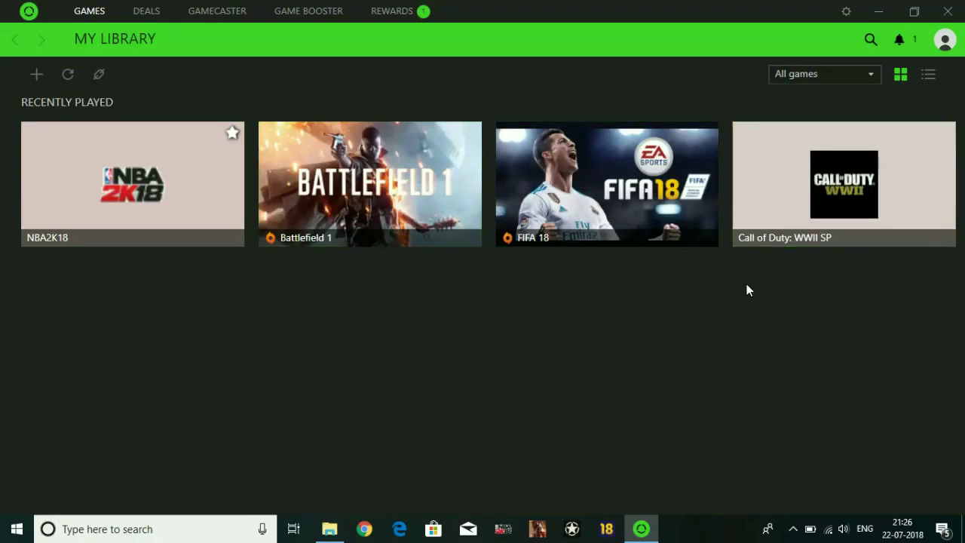
Switch to the Game Booster section to view the Boost overview
mouse_move(754, 226)
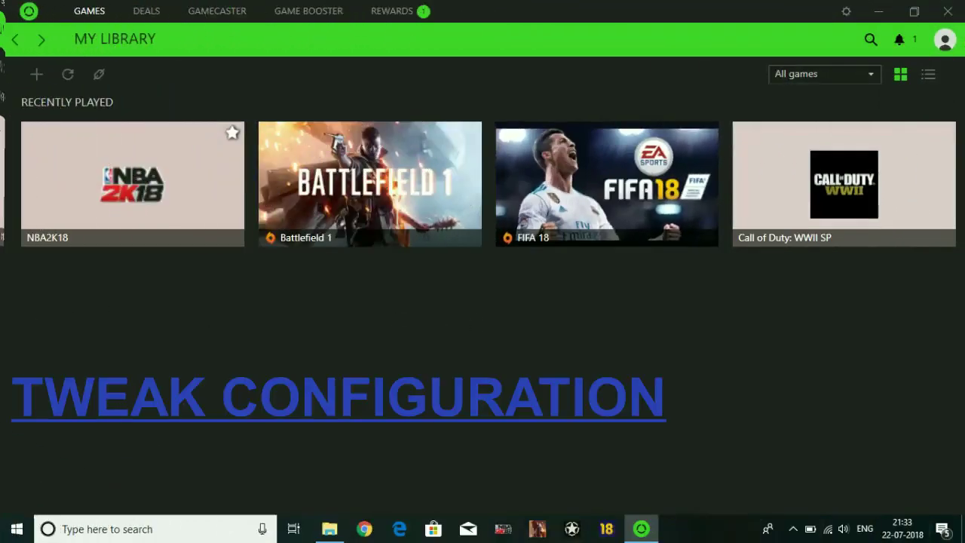
left_click(309, 10)
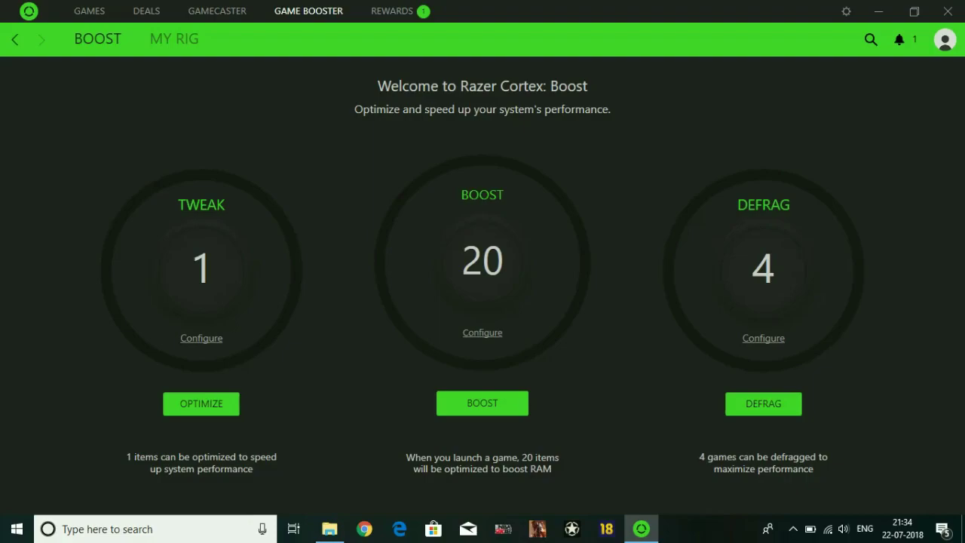
Apply the recommended Disable Last Access for NTFS tweak and dismiss the success message
left_click(202, 338)
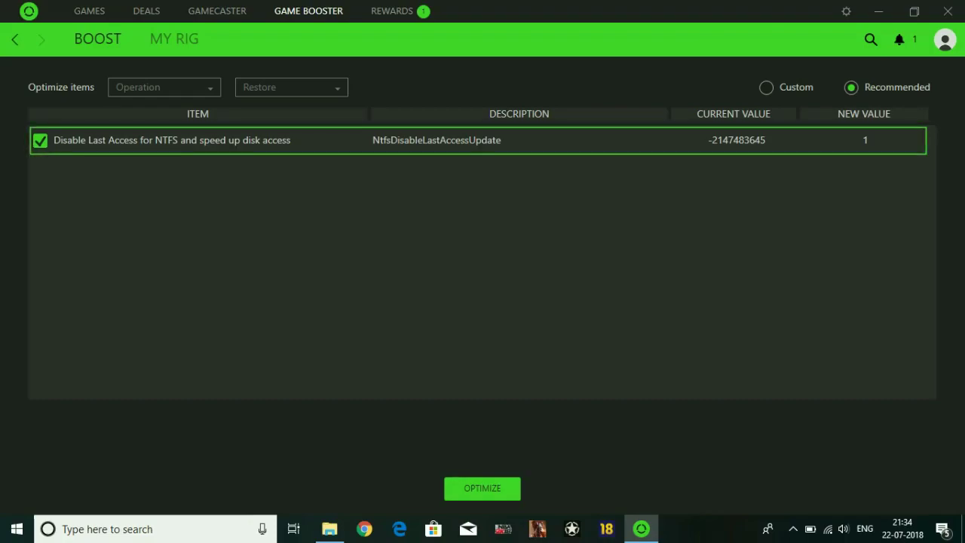
left_click(483, 488)
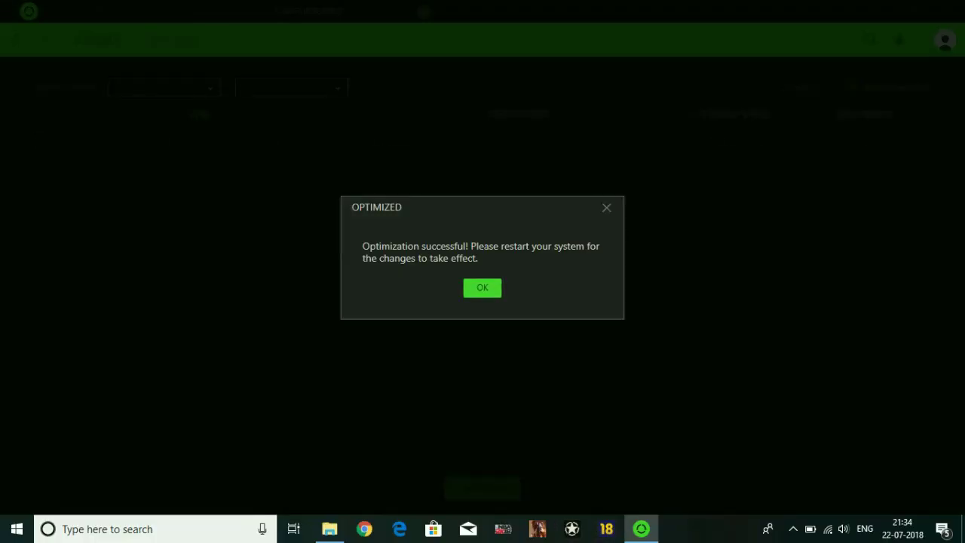
left_click(606, 207)
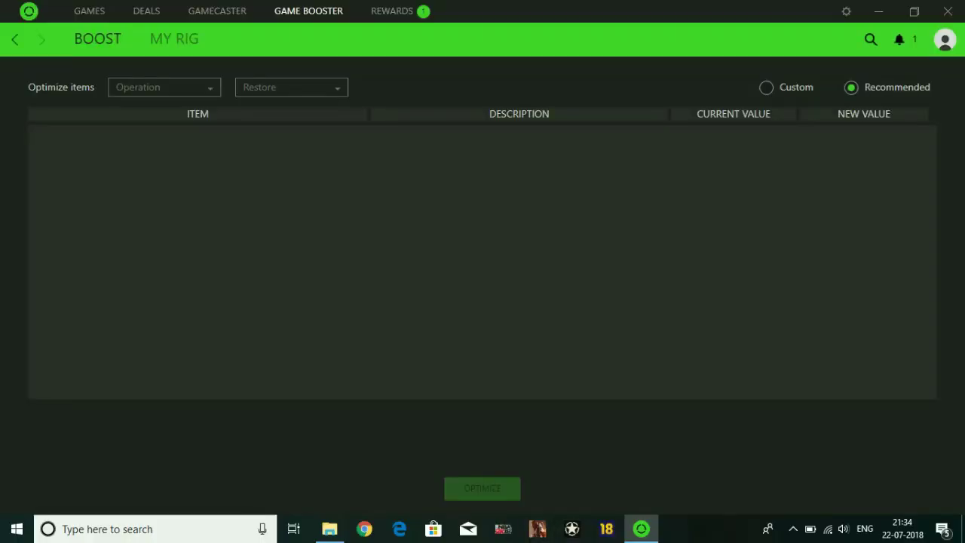
In the Boost process list, untick ActivePresenter.exe so it keeps running
left_click(15, 39)
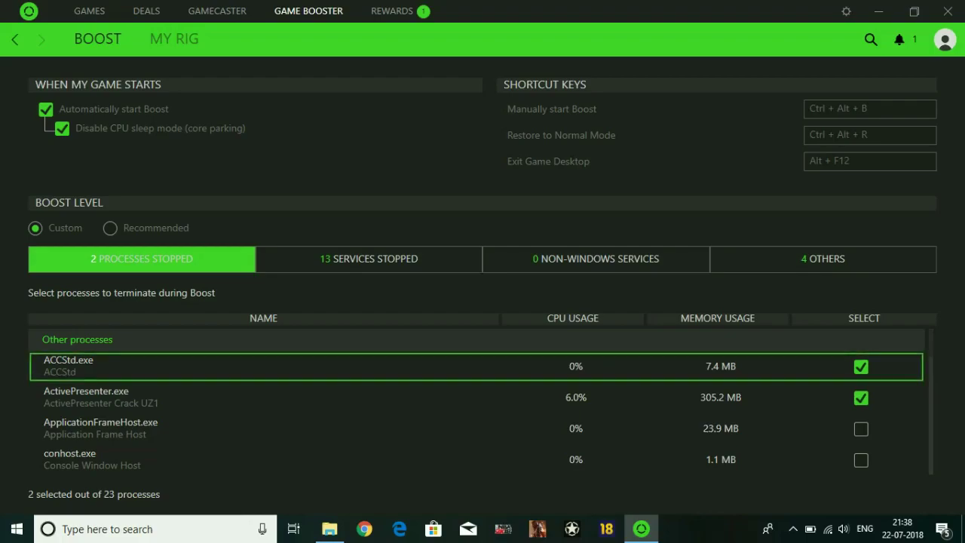
scroll(477, 398, "down", 1)
scroll(476, 398, "up", 1)
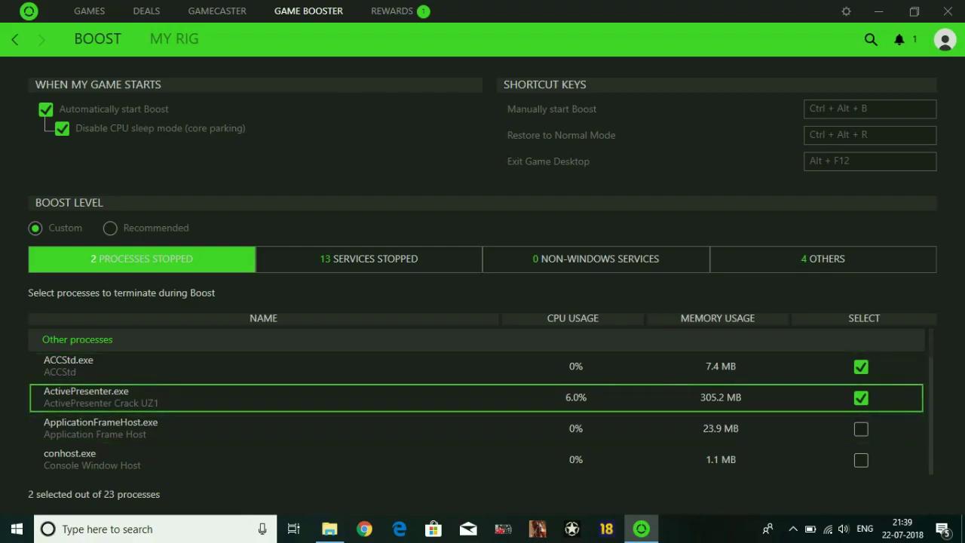
left_click(861, 398)
Set igfxEM.exe and nvcontainer.exe to stop during Boost
scroll(475, 452, "down", 2)
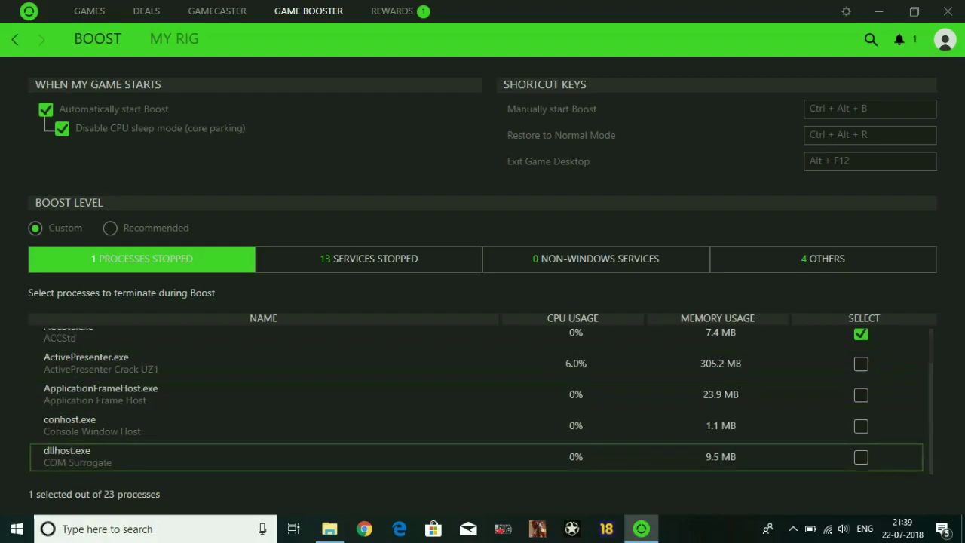
scroll(475, 438, "down", 2)
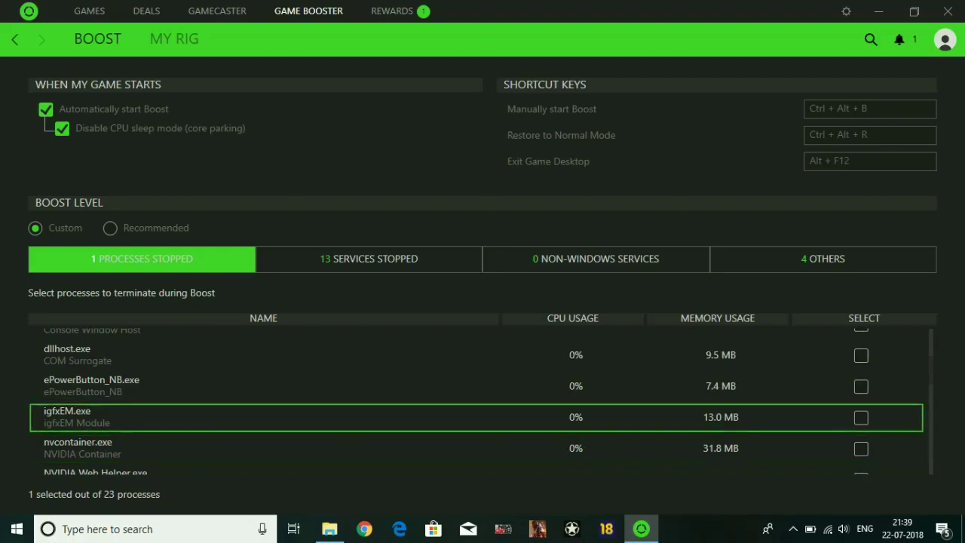
left_click(861, 417)
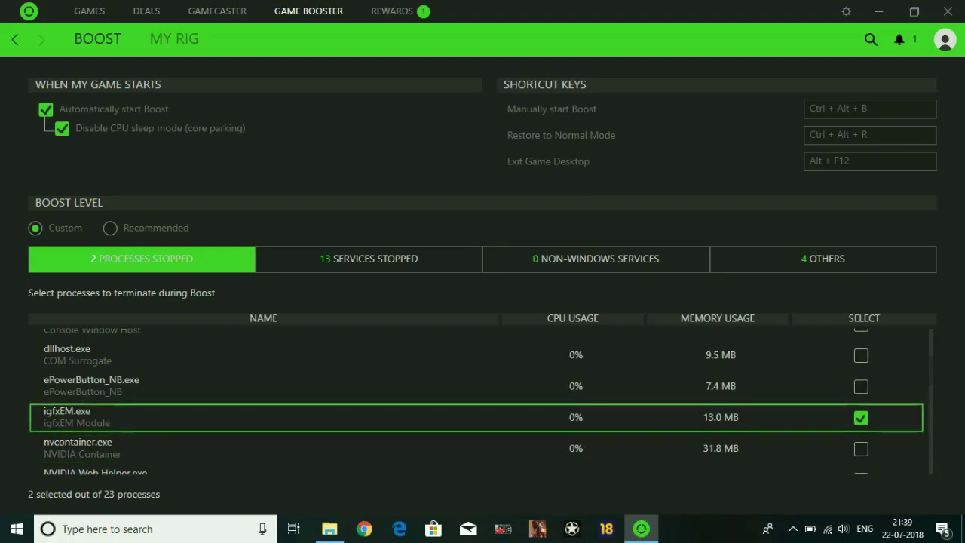
scroll(475, 415, "down", 1)
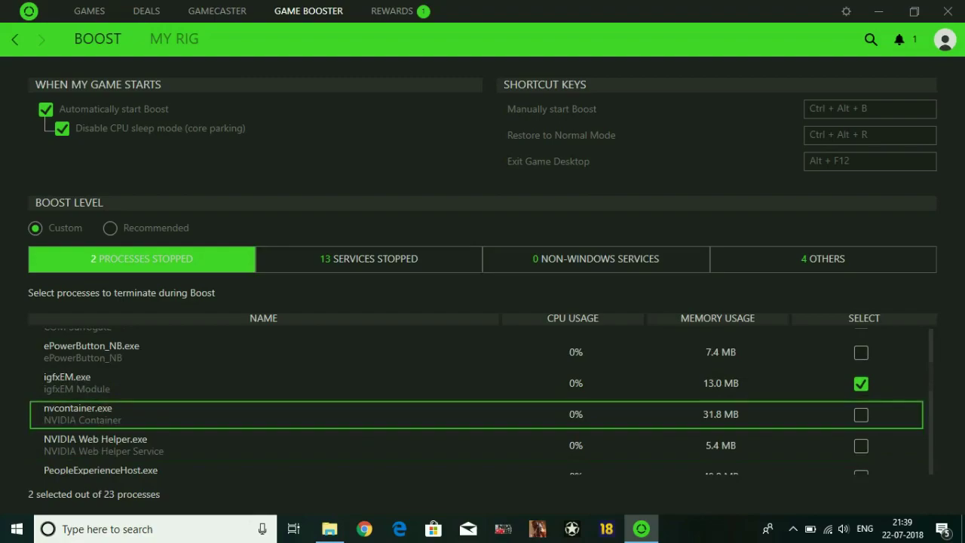
left_click(861, 415)
Set the RuntimeBroker processes and ShellExperienceHost.exe to stop during Boost
scroll(481, 402, "down", 1)
scroll(480, 441, "down", 1)
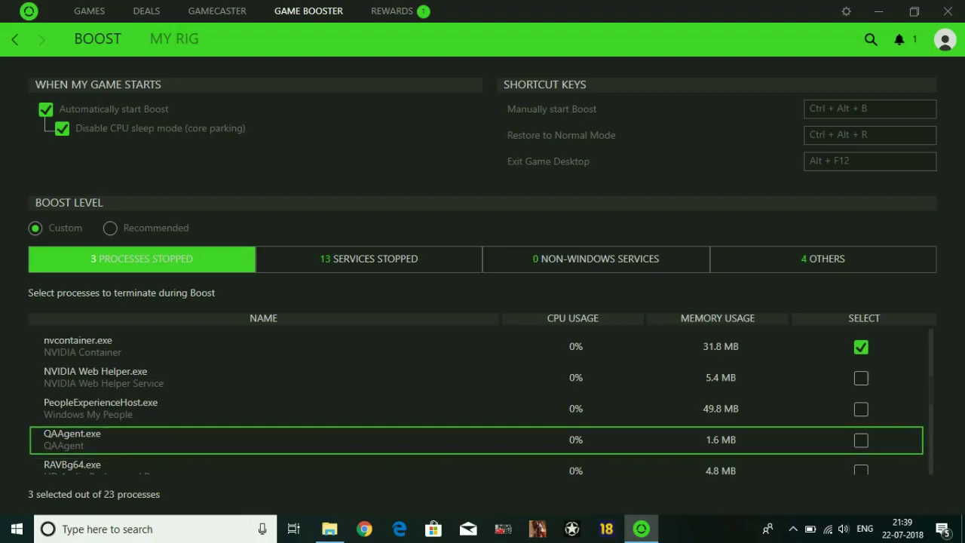
scroll(480, 439, "down", 3)
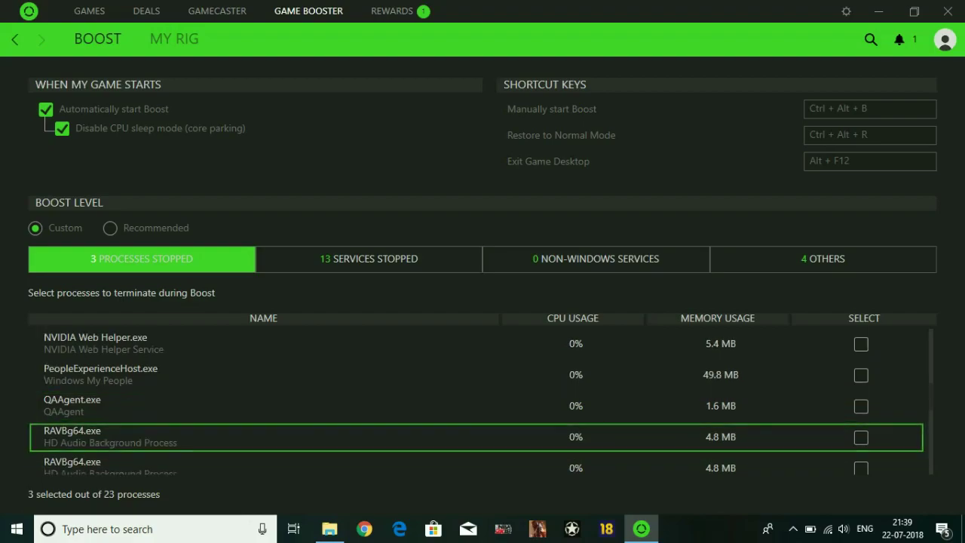
left_click(861, 431)
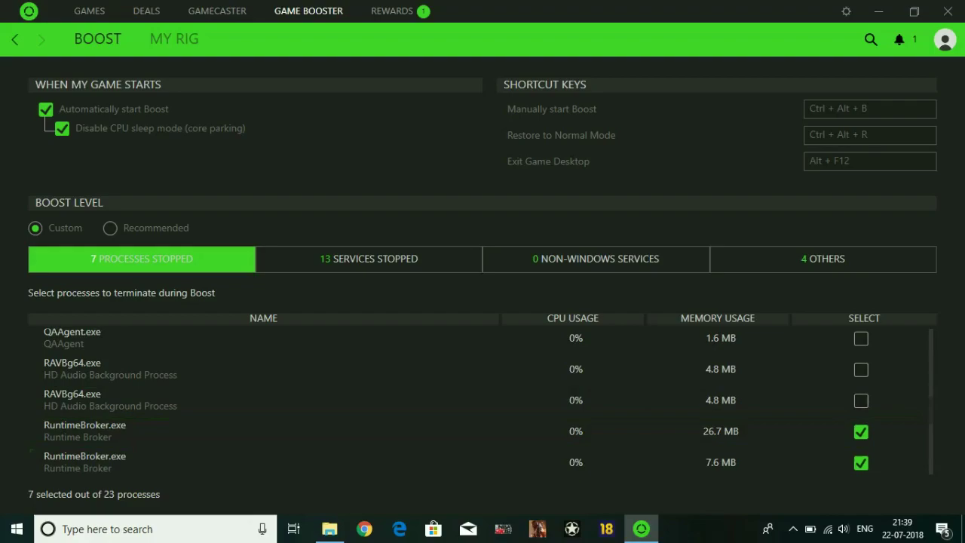
scroll(861, 462, "down", 2)
scroll(480, 399, "down", 2)
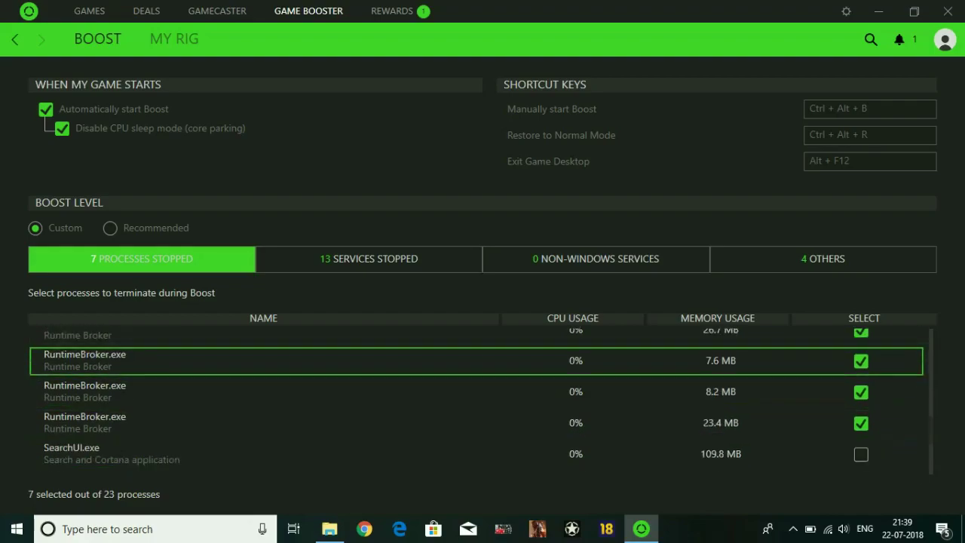
scroll(480, 358, "down", 1)
scroll(480, 362, "down", 2)
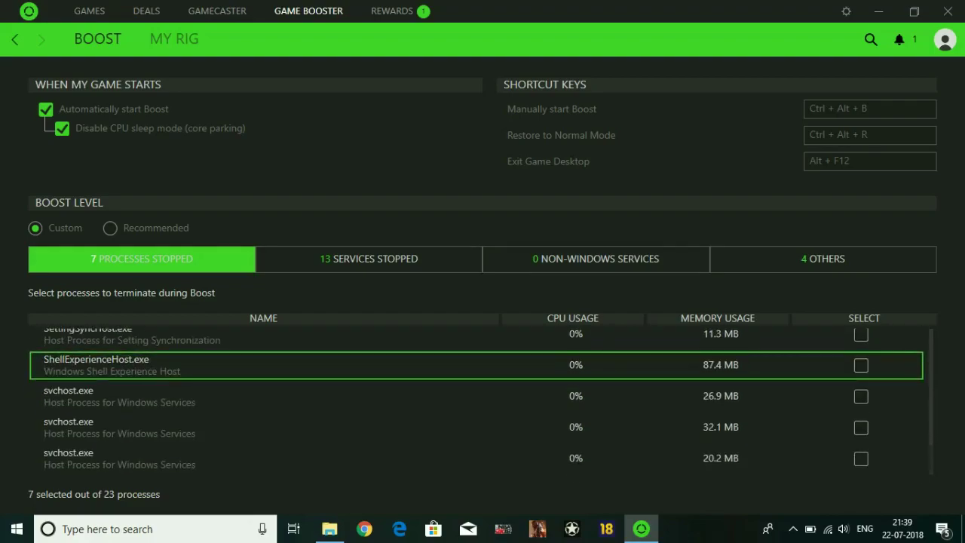
scroll(480, 400, "up", 1)
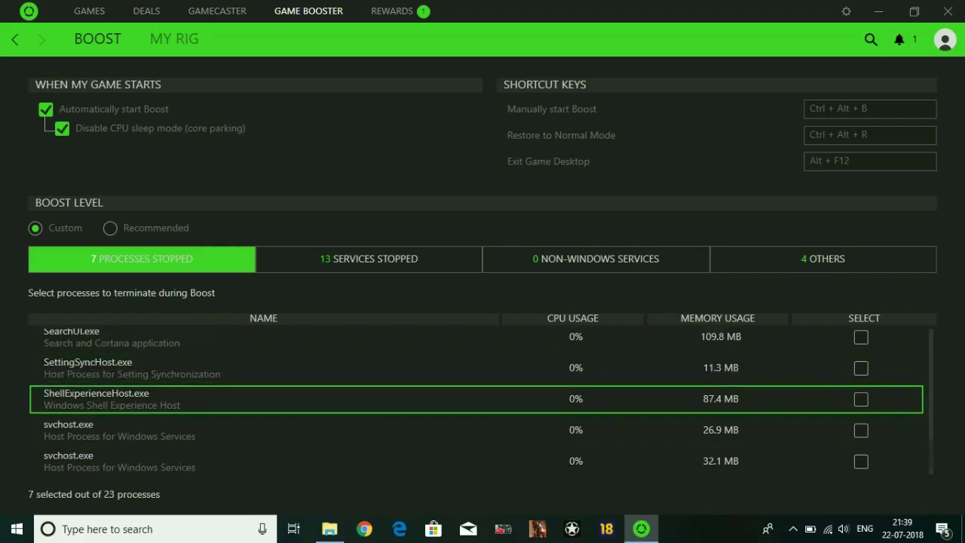
left_click(861, 399)
scroll(481, 399, "up", 8)
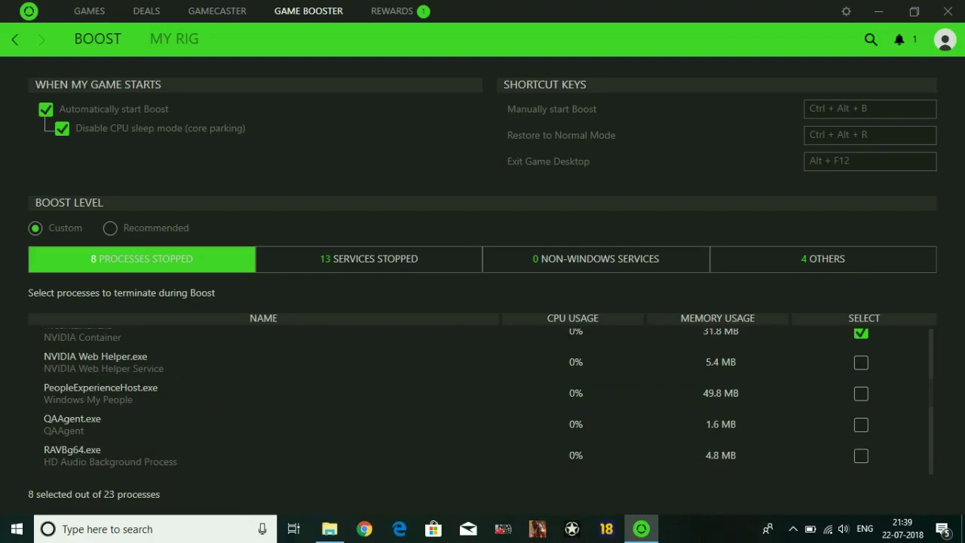
Set WSearch to stop during Boost, leaving bthserv running, then view Non-Windows Services
left_click(369, 259)
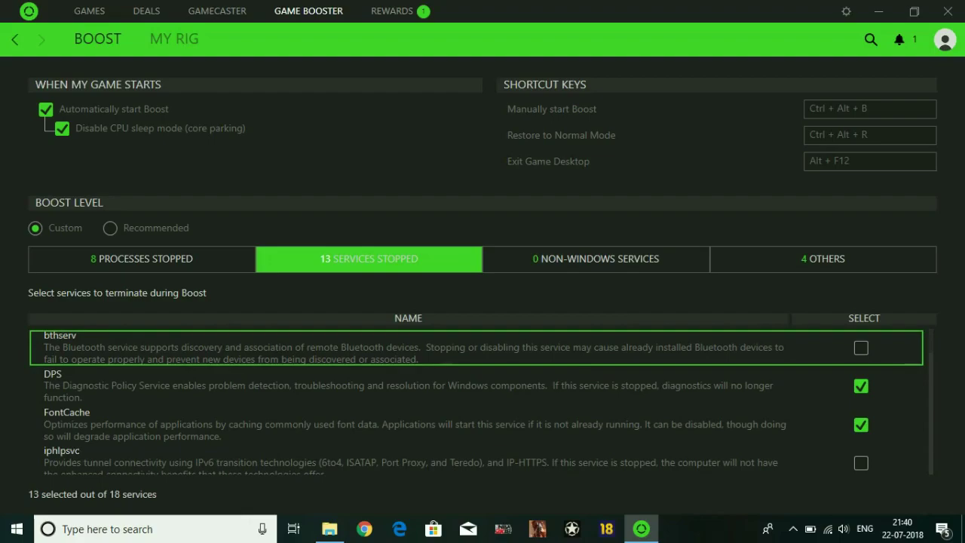
left_click(861, 347)
left_click(861, 348)
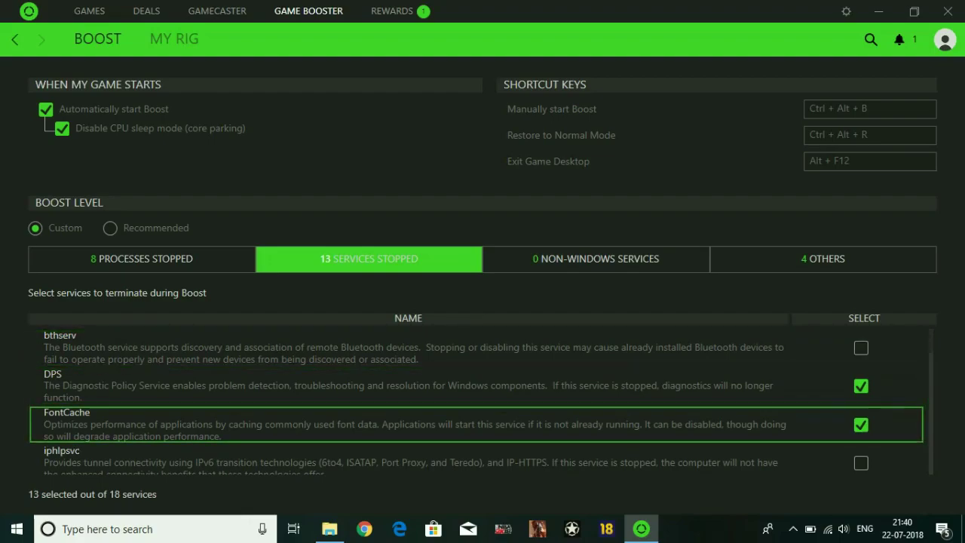
scroll(475, 419, "down", 5)
scroll(475, 418, "down", 2)
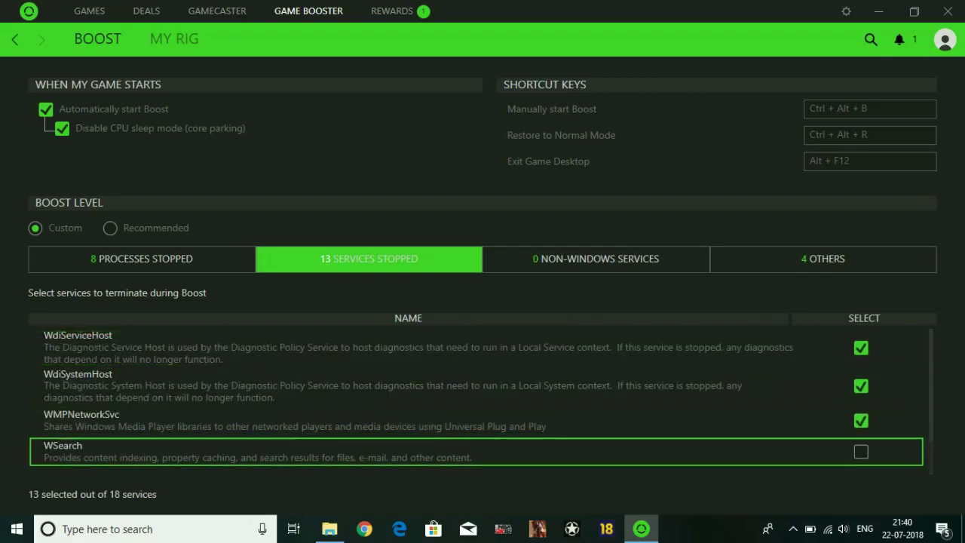
left_click(861, 451)
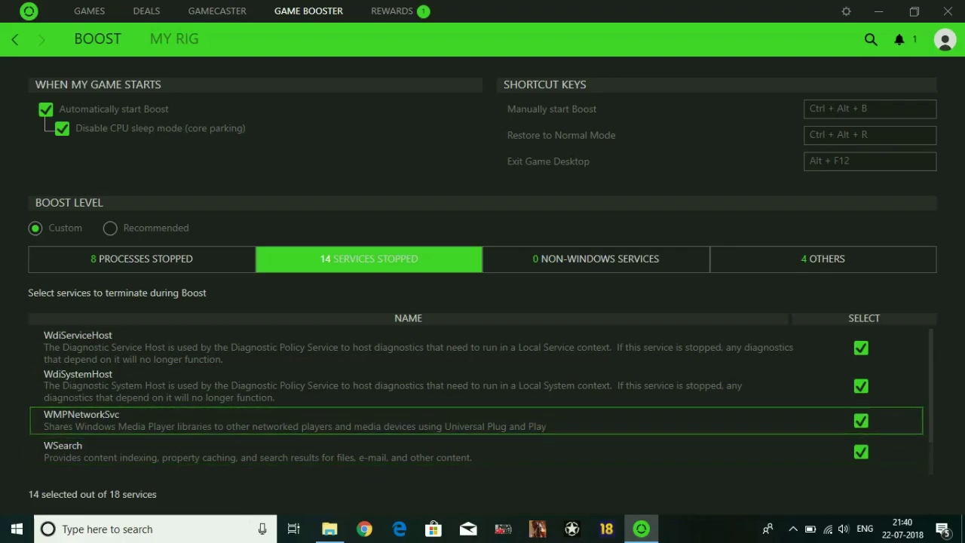
scroll(475, 396, "up", 2)
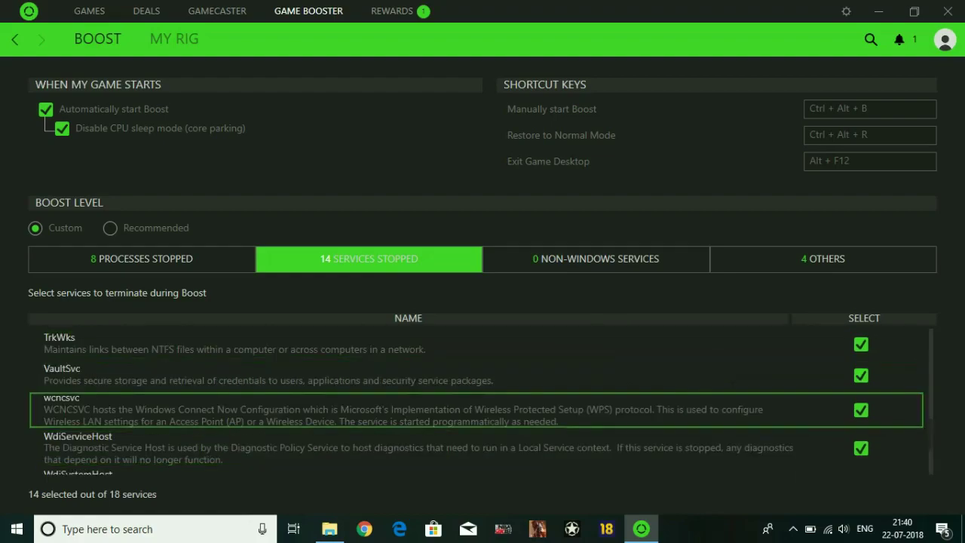
scroll(475, 407, "up", 4)
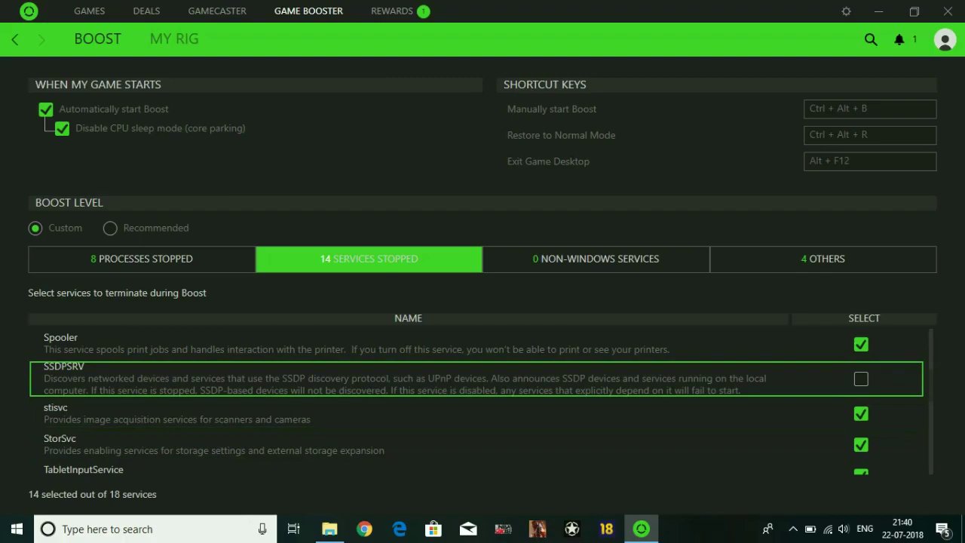
scroll(475, 407, "up", 3)
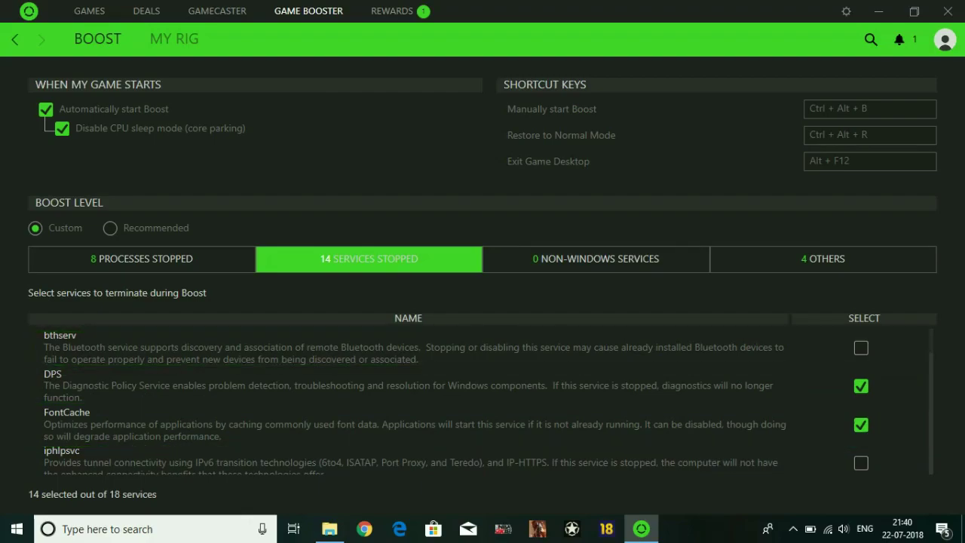
left_click(596, 258)
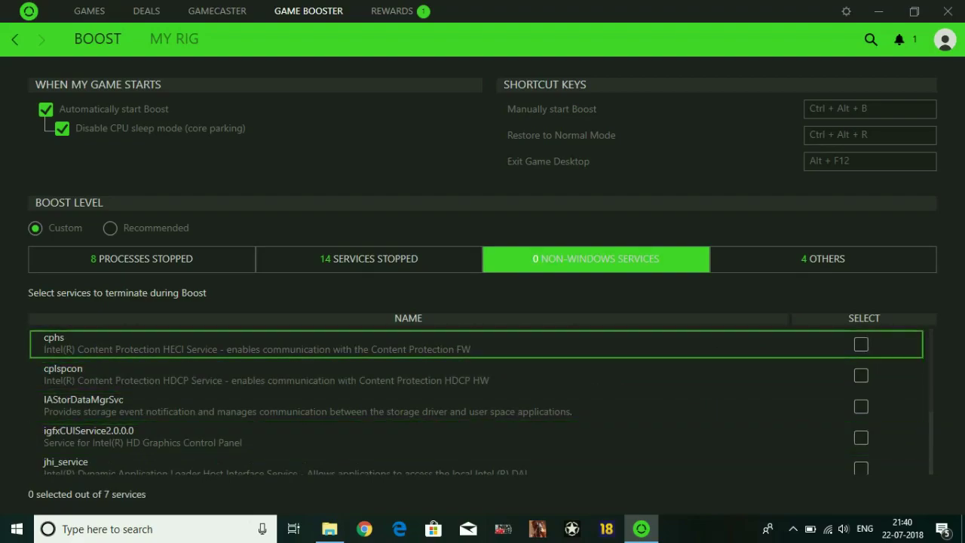
Set QASvc and igfxCUIService to stop during Boost, then show the Others list
scroll(452, 375, "down", 3)
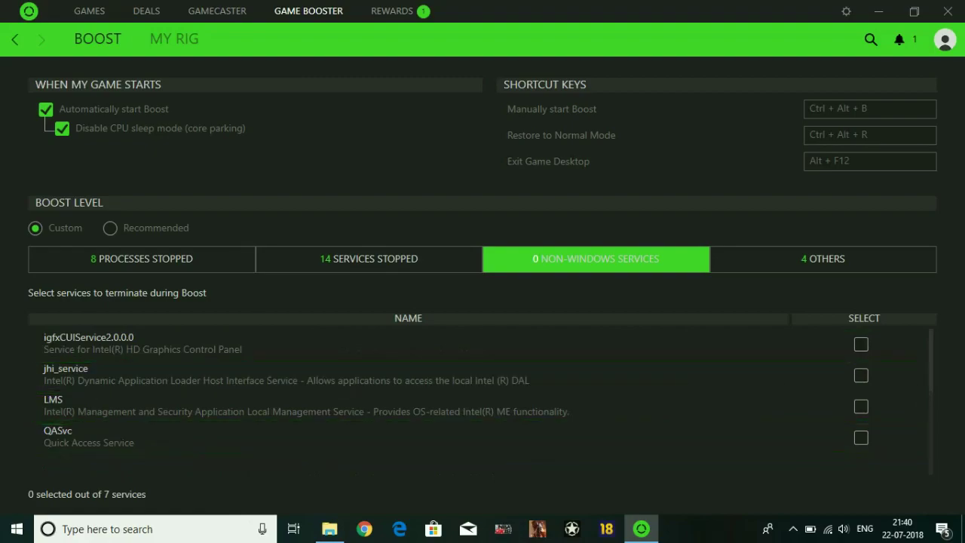
left_click(861, 438)
scroll(452, 375, "up", 3)
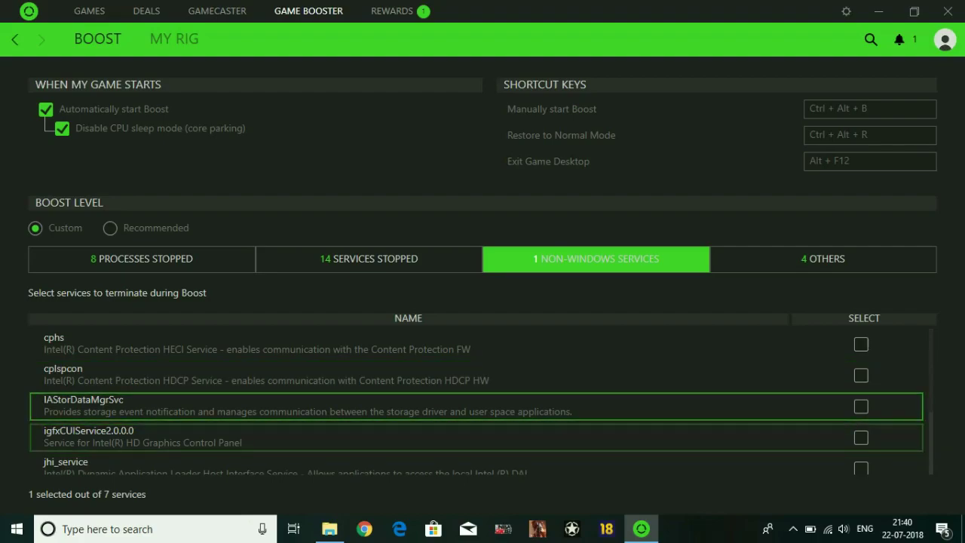
left_click(861, 437)
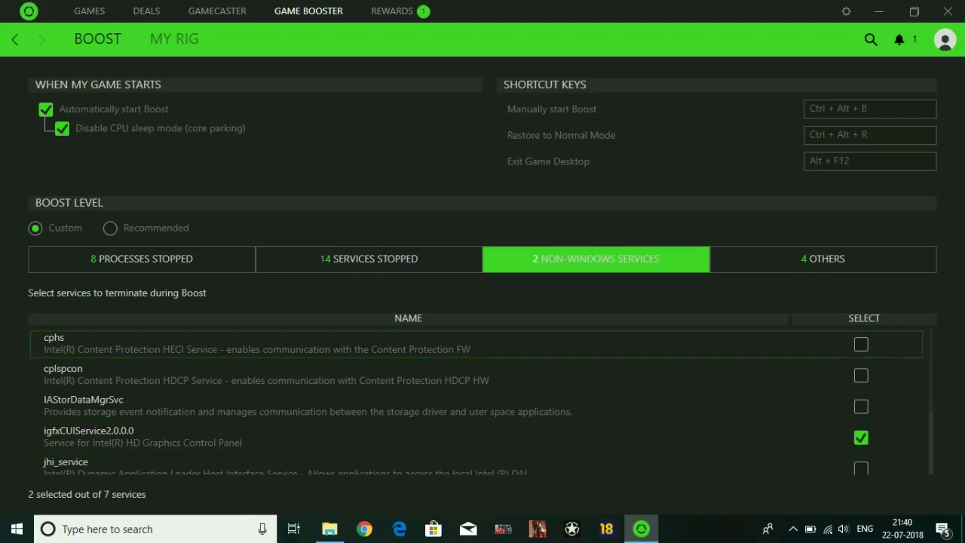
left_click(823, 258)
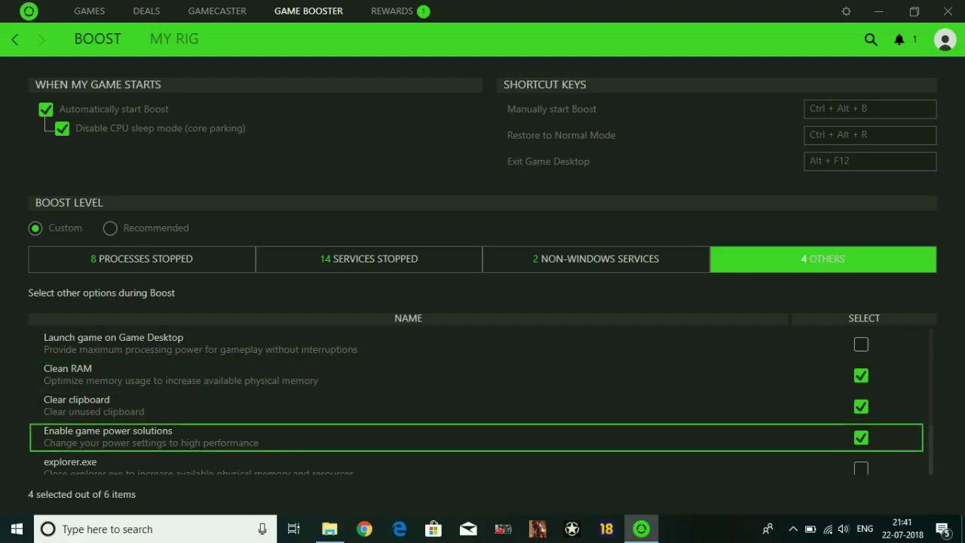
Enable closing explorer.exe during Boost and confirm the information prompt
scroll(475, 437, "down", 2)
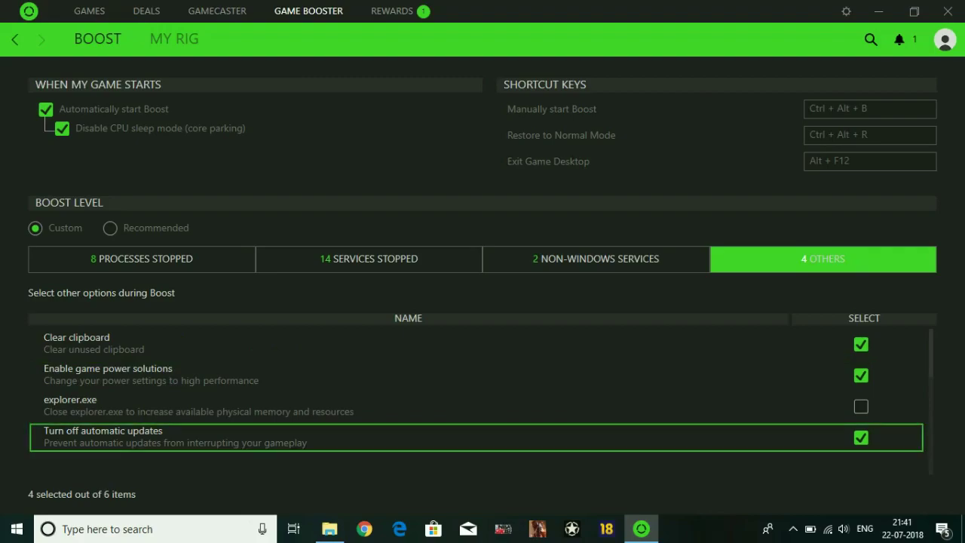
scroll(475, 437, "up", 2)
scroll(475, 344, "down", 2)
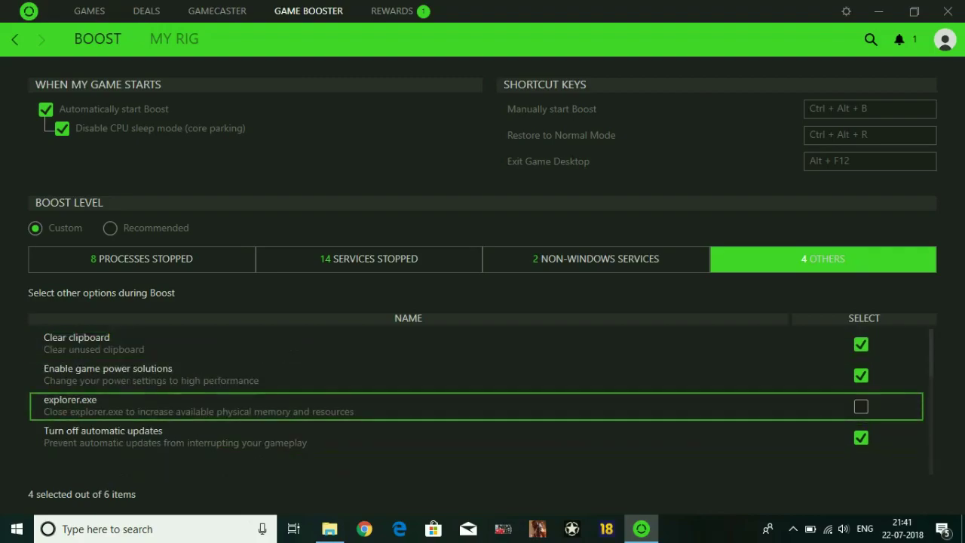
left_click(861, 407)
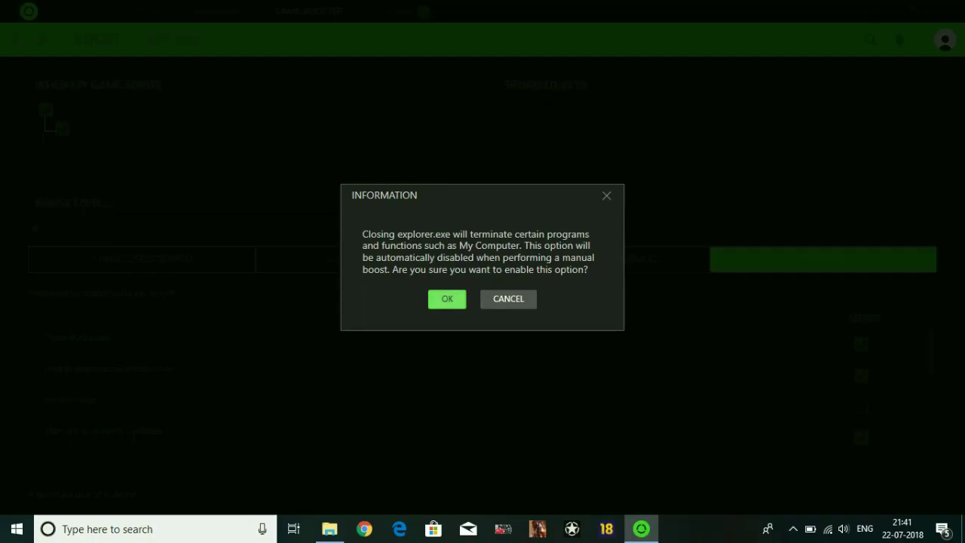
left_click(447, 298)
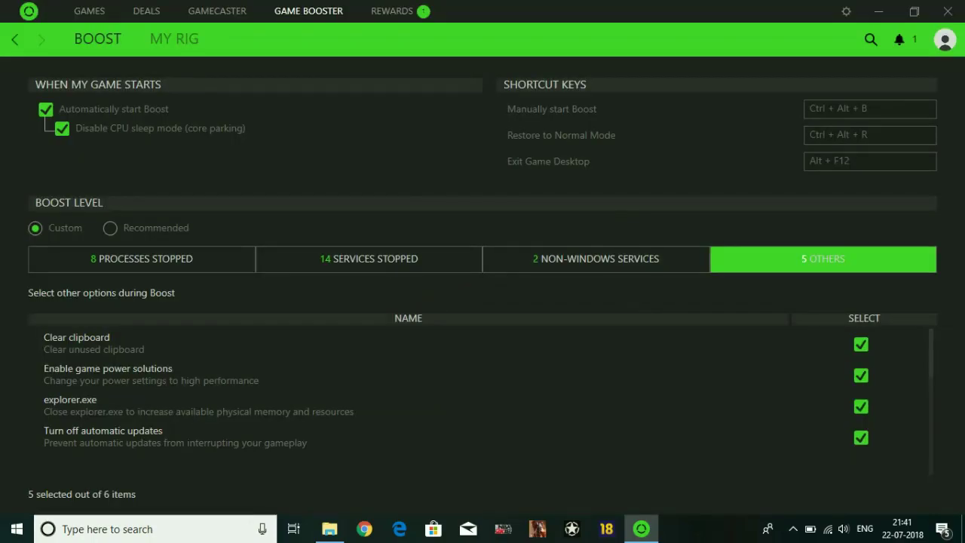
Minimize Razer Cortex, then restore it from the taskbar to show the Custom Boost settings
left_click(878, 10)
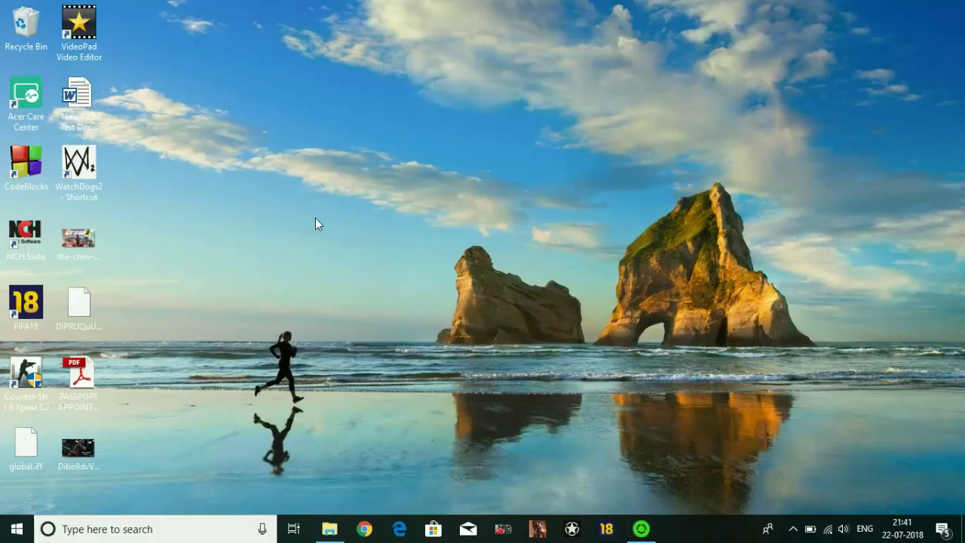
left_click(641, 528)
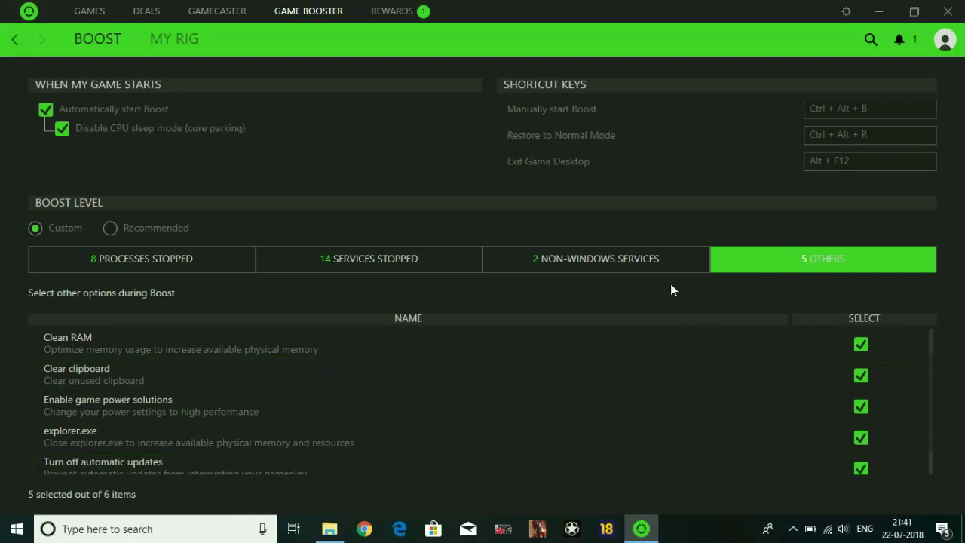
Return to the Boost overview (28 items, 4 games to defrag) and stop the screen recording from the system tray
left_click(17, 41)
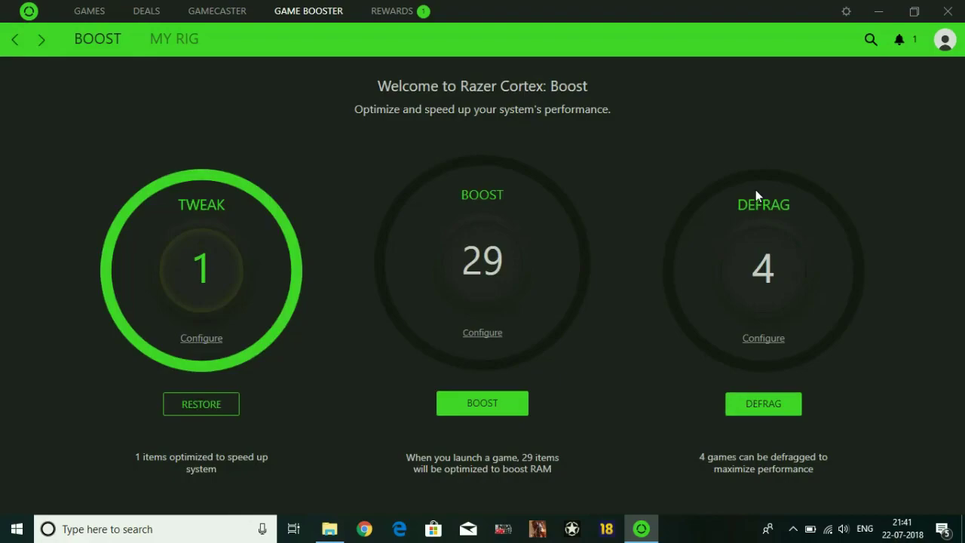
left_click(792, 528)
left_click(772, 492)
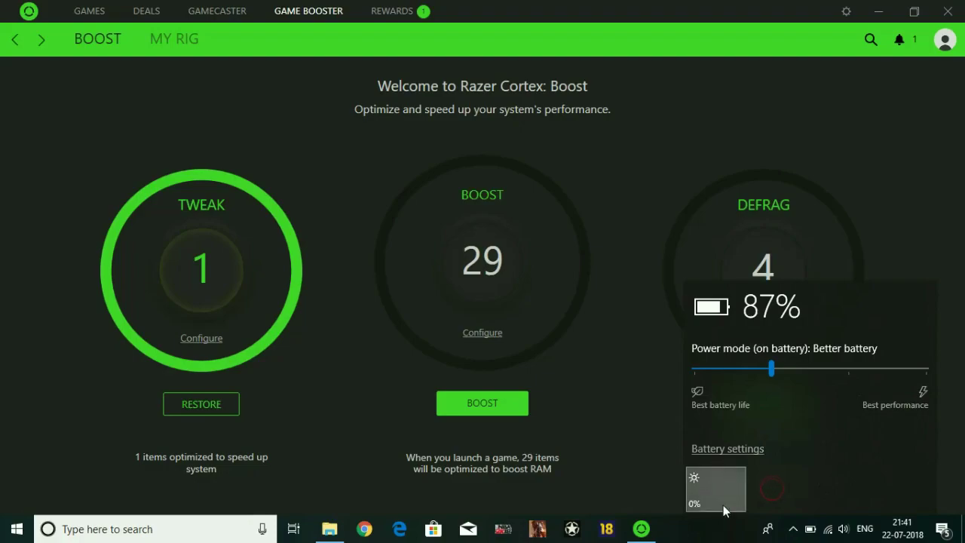
left_click(794, 531)
left_click(793, 531)
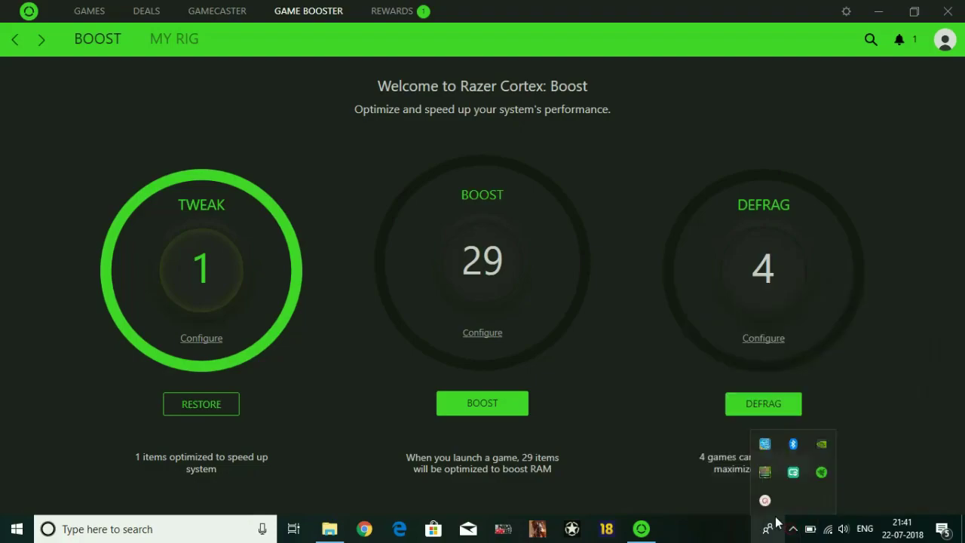
left_click(762, 505)
left_click(818, 495)
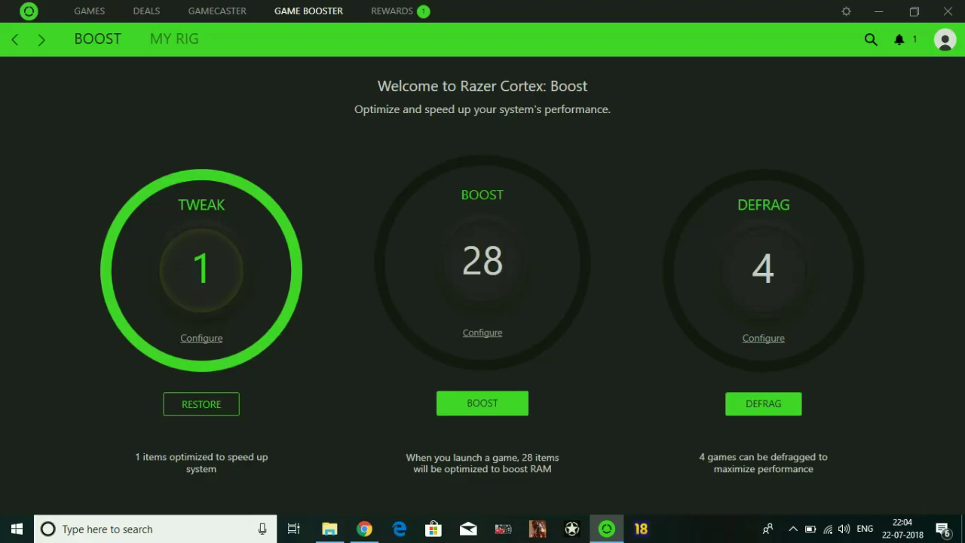
Start defragmenting FIFA 18 from the Defrag list and check its progress
left_click(763, 338)
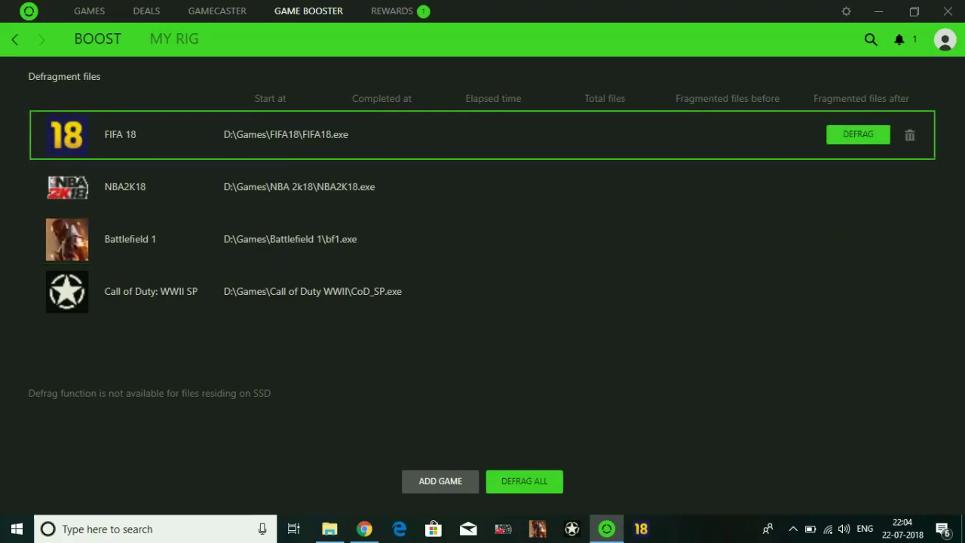
left_click(855, 135)
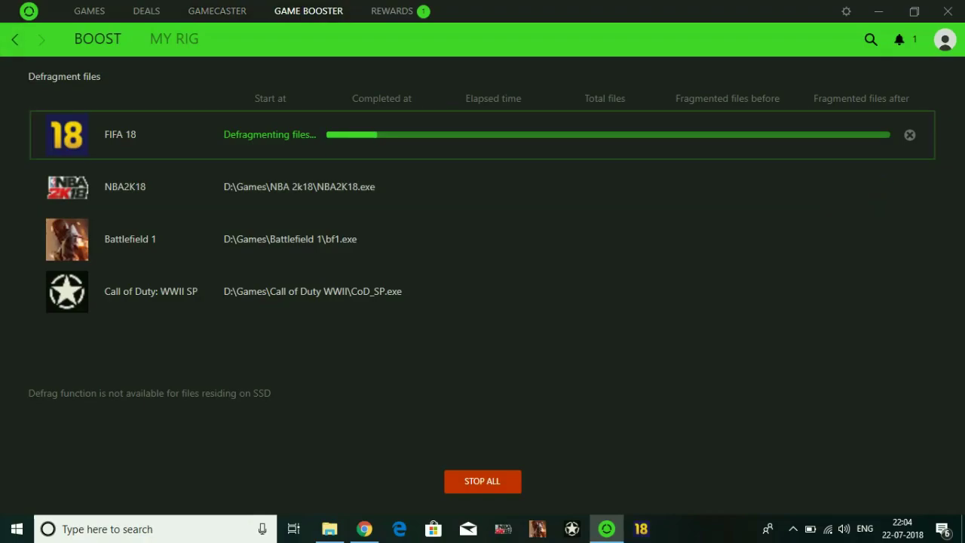
left_click(15, 38)
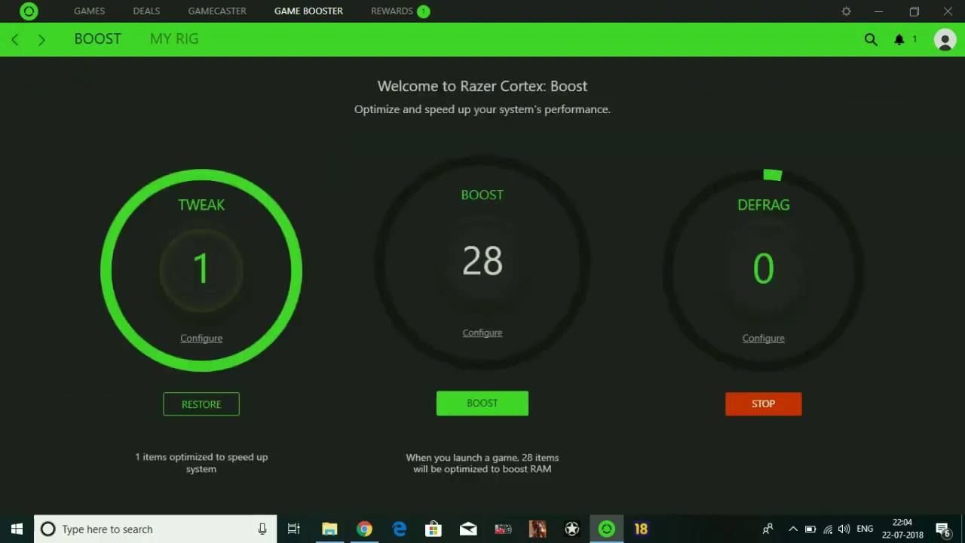
left_click(42, 38)
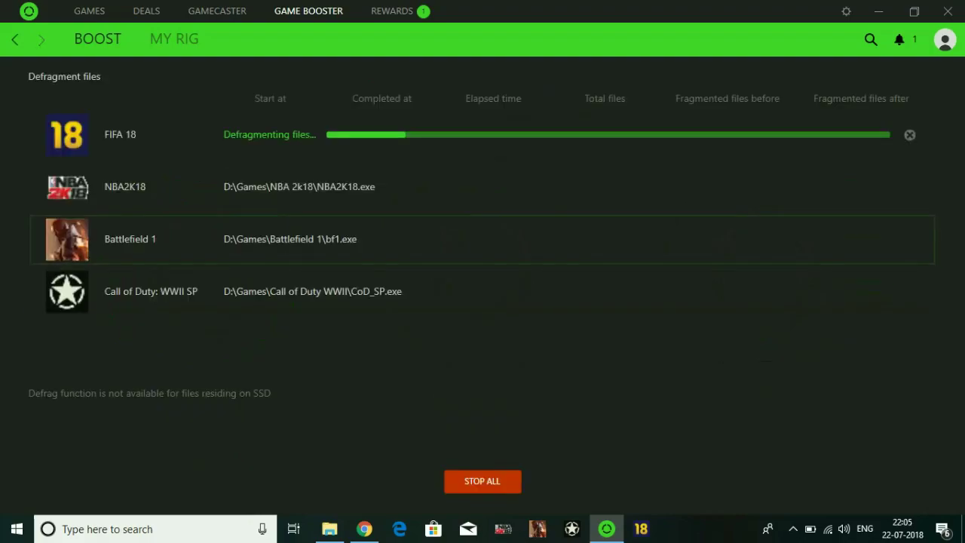
Play NBA2K18 from the Games library with Boost, releasing 206 MB of RAM
left_click(15, 38)
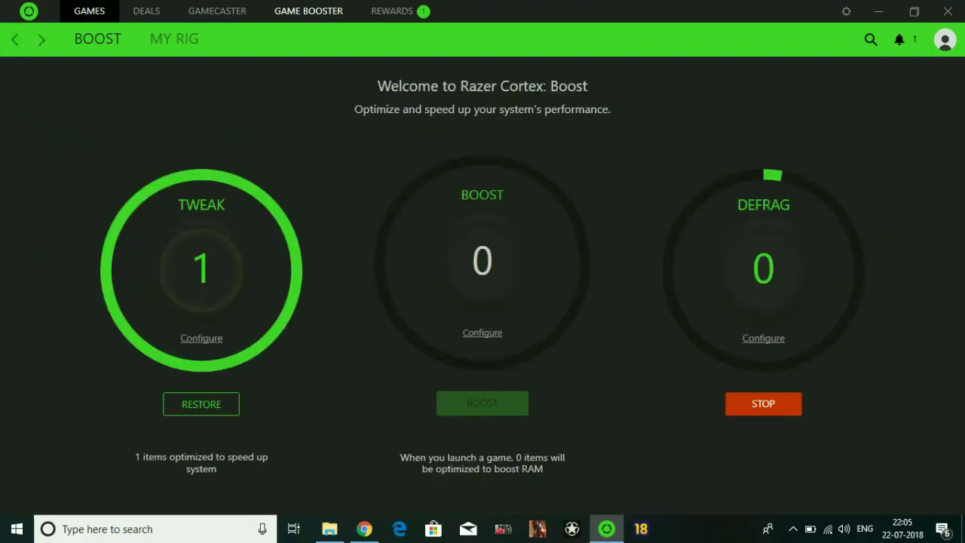
left_click(89, 10)
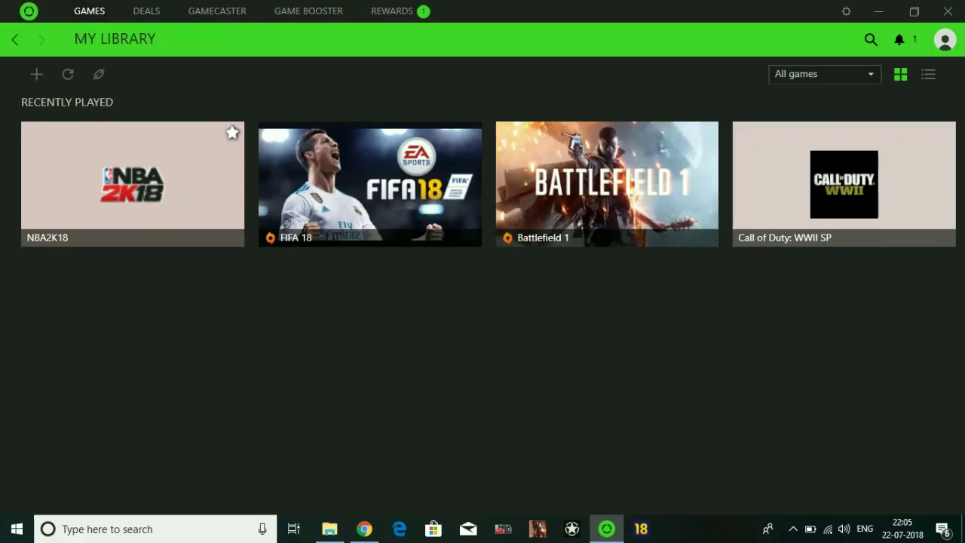
mouse_move(133, 203)
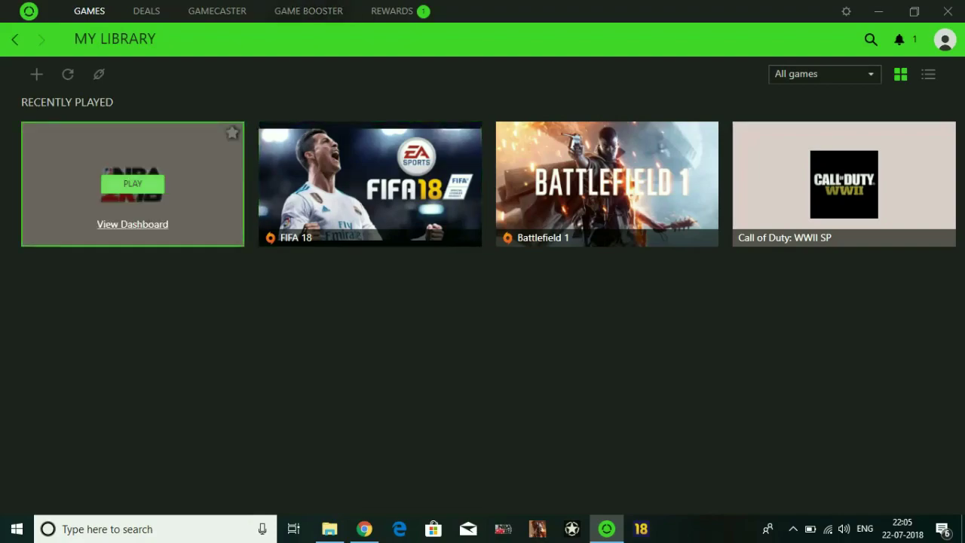
left_click(133, 184)
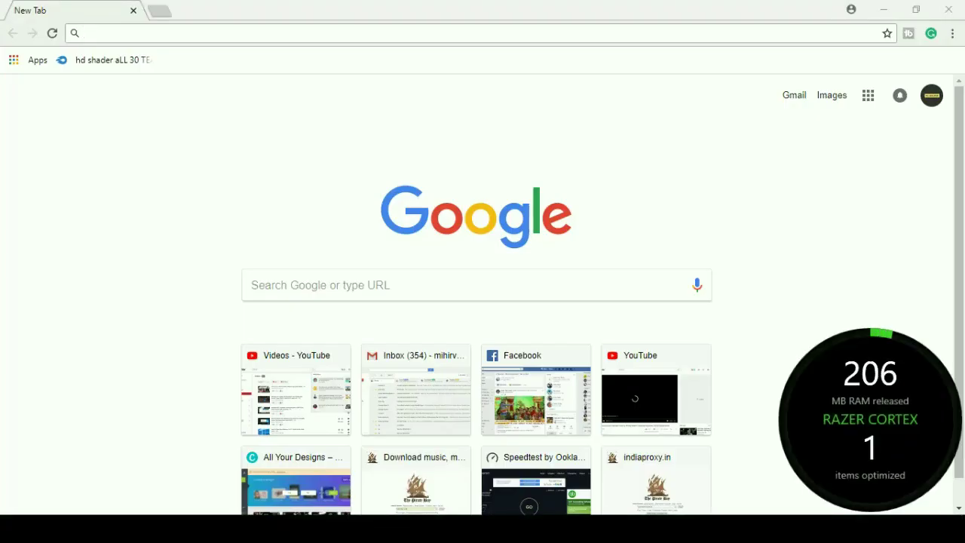
Close the Chrome window so NBA 2K18 loads with the 60 FPS counter overlay
left_click(948, 10)
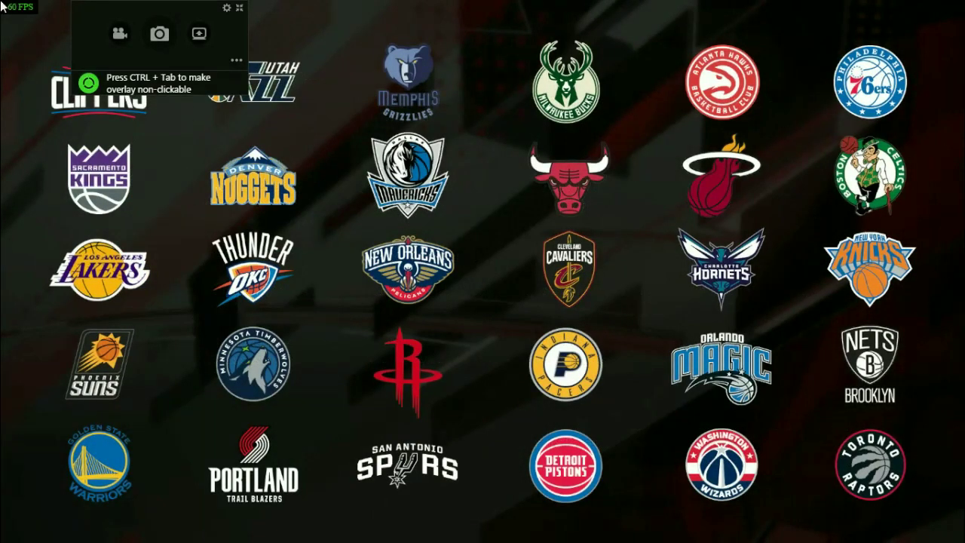
Make the Cortex in-game overlay non-clickable with Ctrl+Tab, leaving only the FPS counter
key("ctrl+Tab")
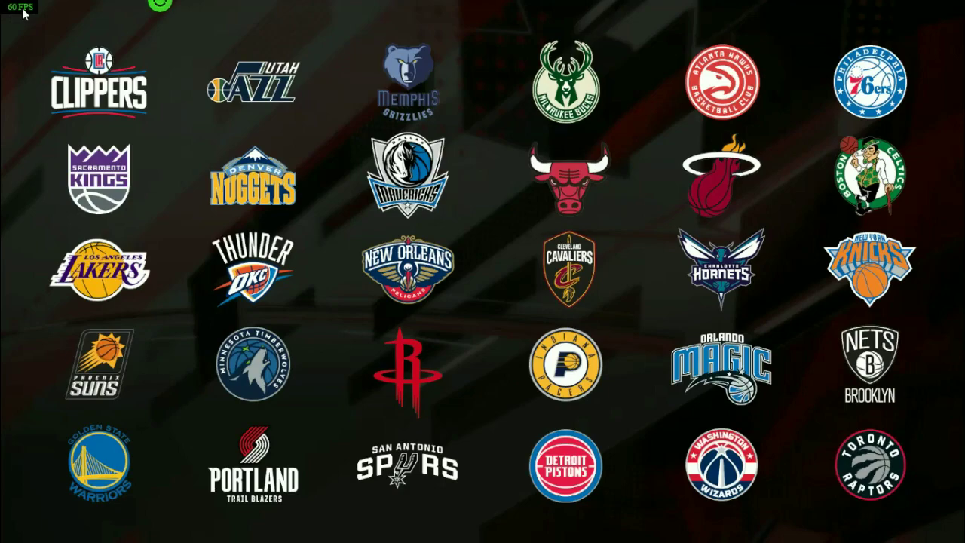